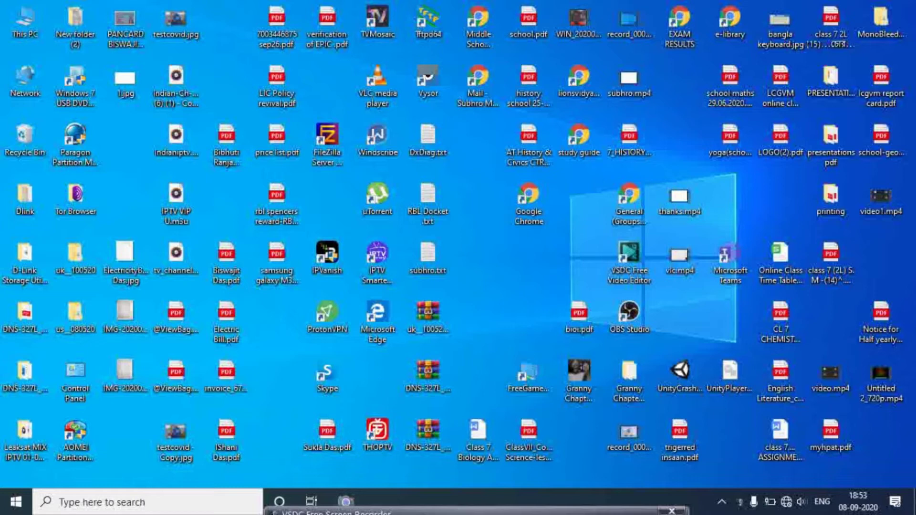
Open the Screenshots folder inside Pictures on This PC.
double_click(12, 17)
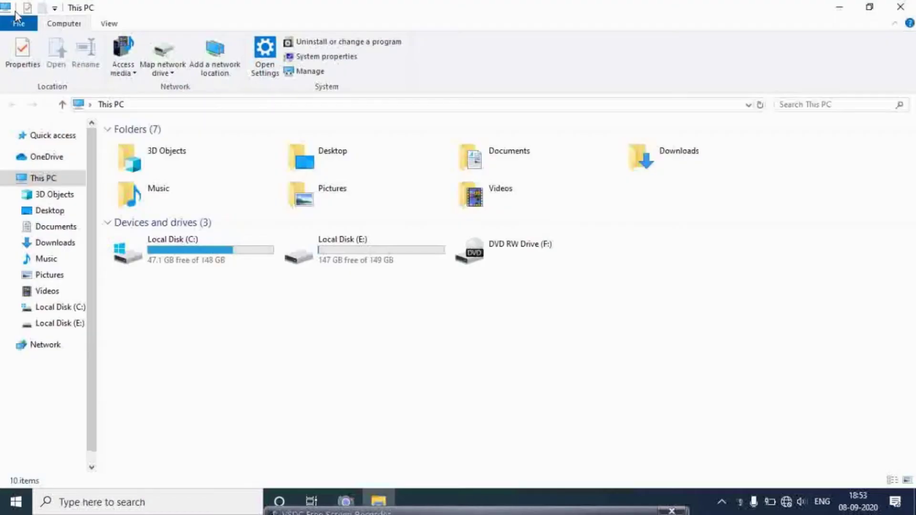
double_click(317, 200)
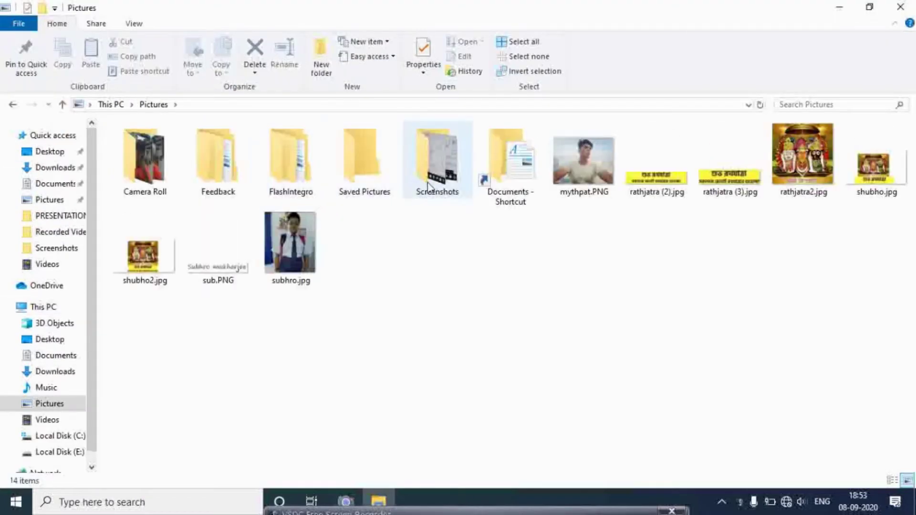
double_click(428, 186)
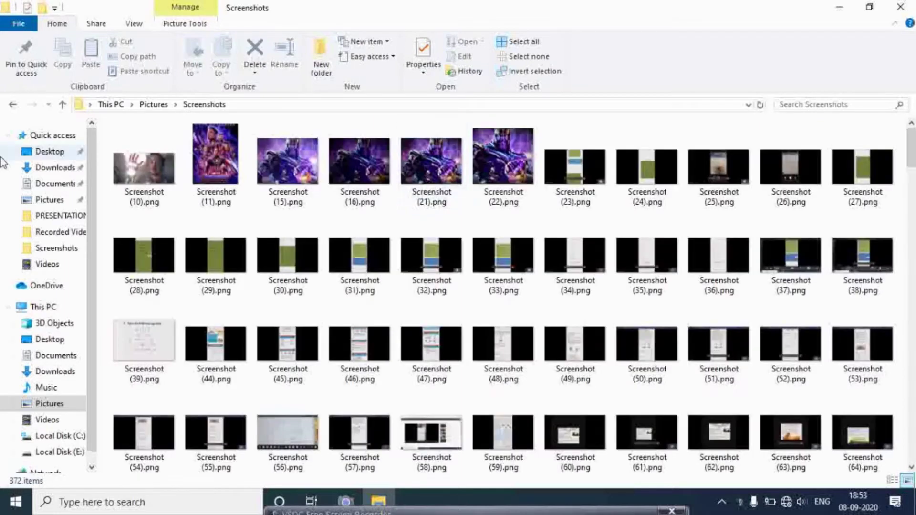
Select all pictures from Screenshot (10).png through Screenshot (53).png, the first three rows of the Screenshots folder.
left_click_drag(138, 149, 198, 202)
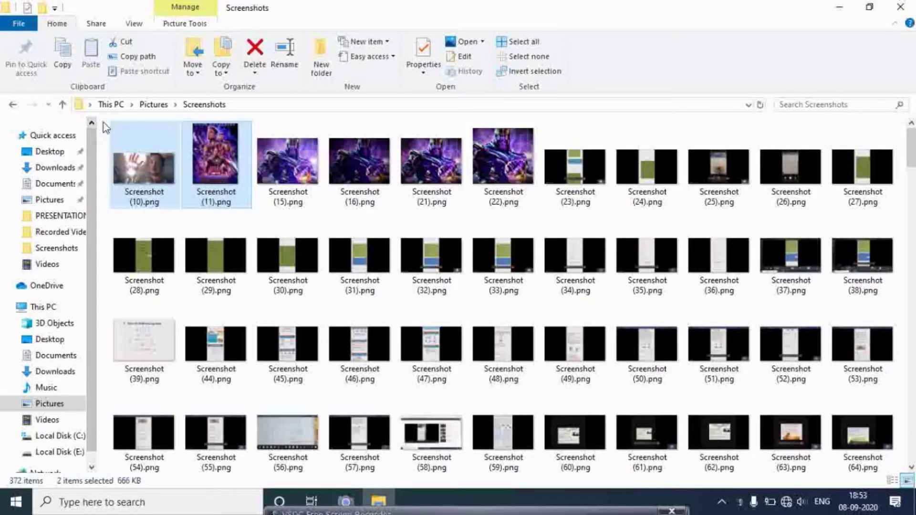
left_click_drag(106, 125, 855, 377)
left_click(855, 377)
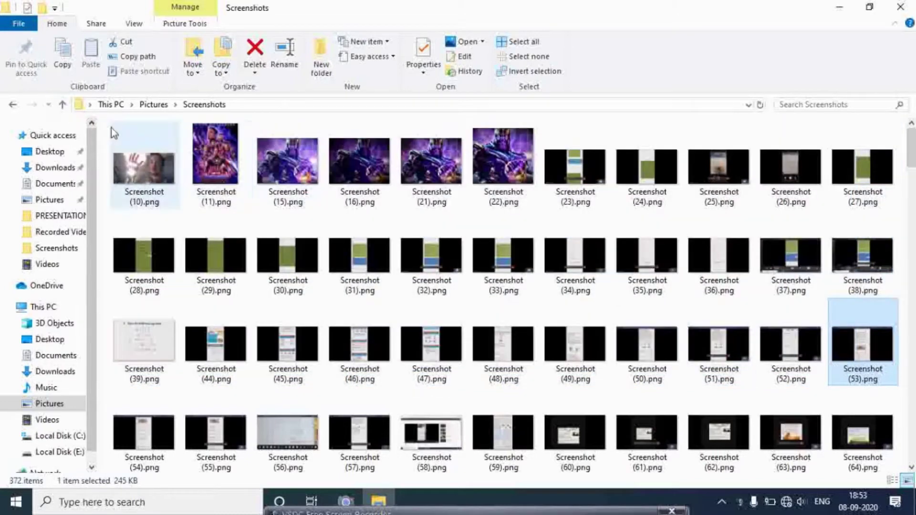
left_click_drag(111, 127, 897, 381)
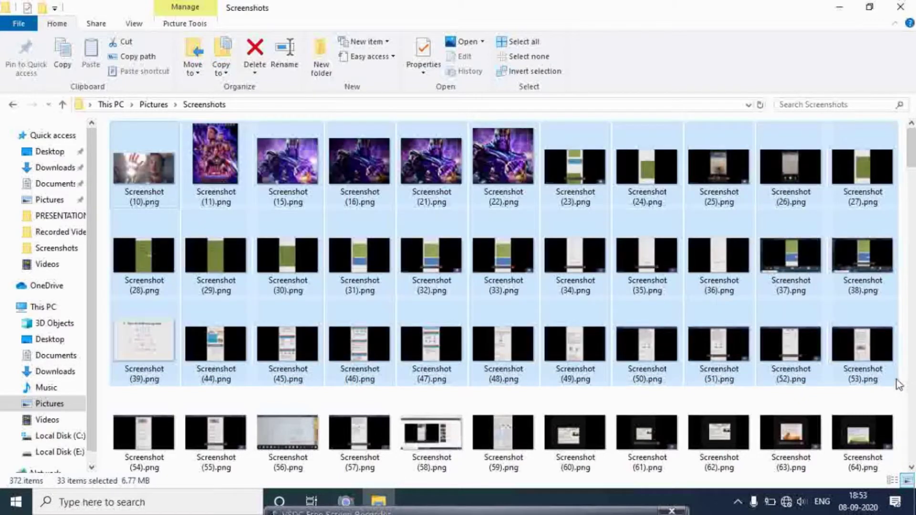
Start printing the selected pictures and choose Microsoft Print to PDF as the printer.
right_click(635, 274)
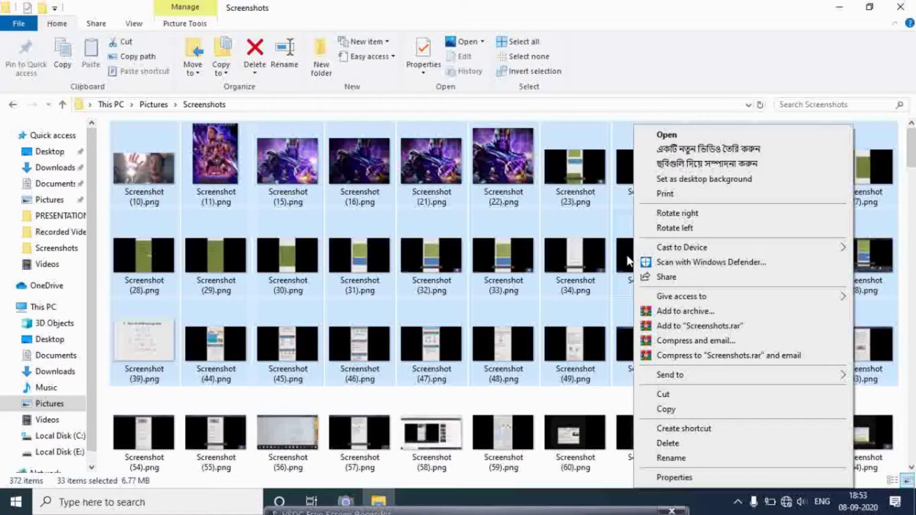
left_click(671, 195)
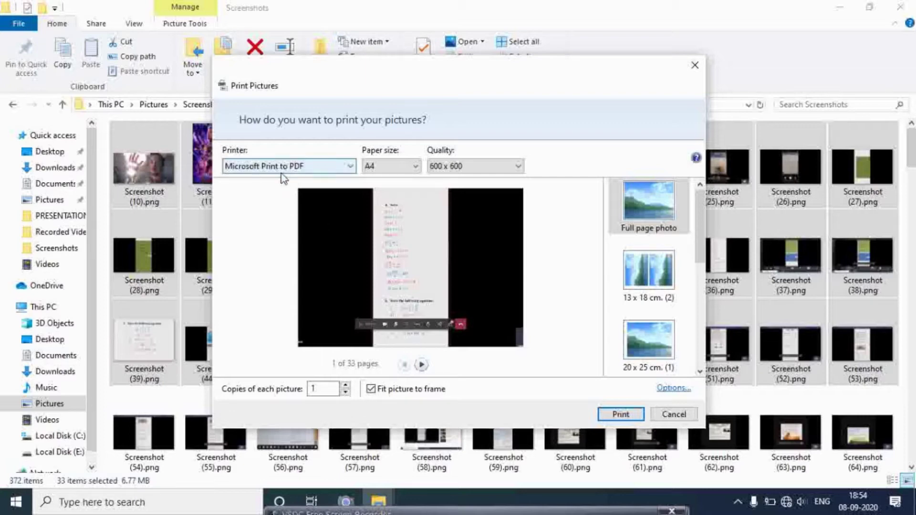
left_click(329, 168)
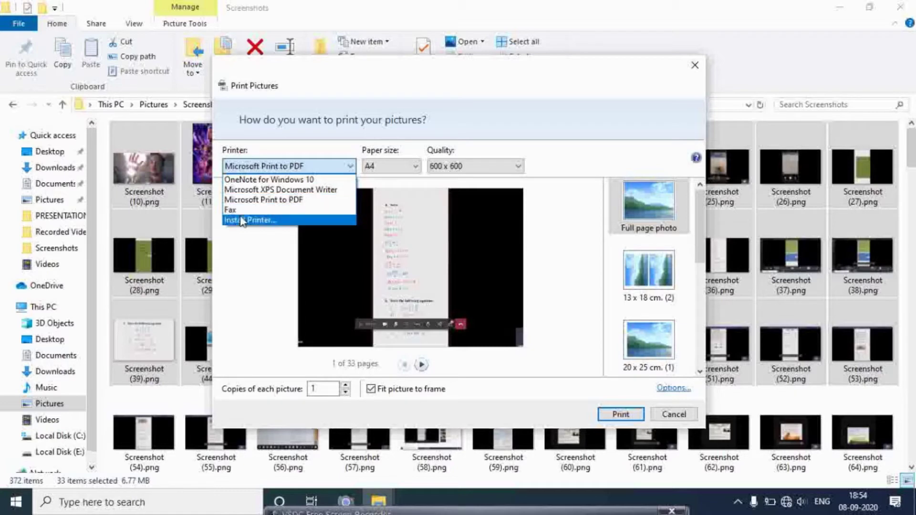
left_click(268, 205)
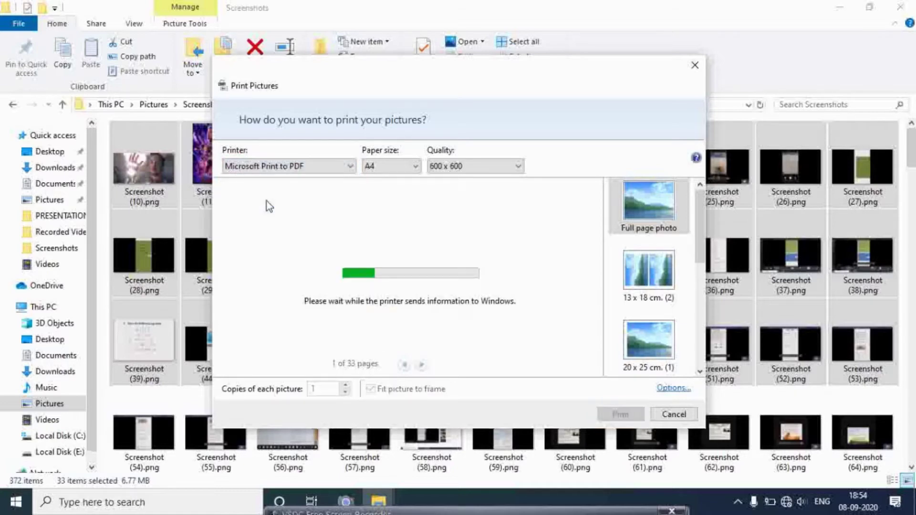
Set the print paper size to A4 and the quality to 600 x 600.
left_click(393, 162)
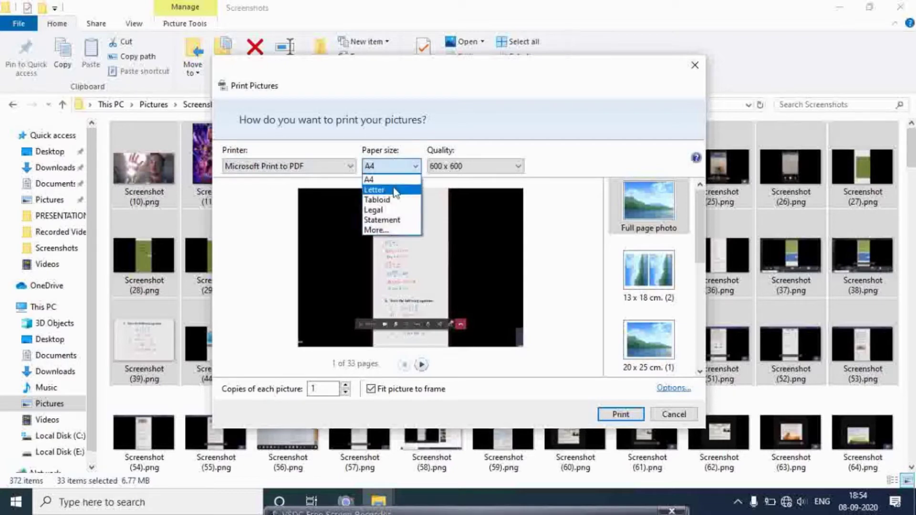
left_click(385, 230)
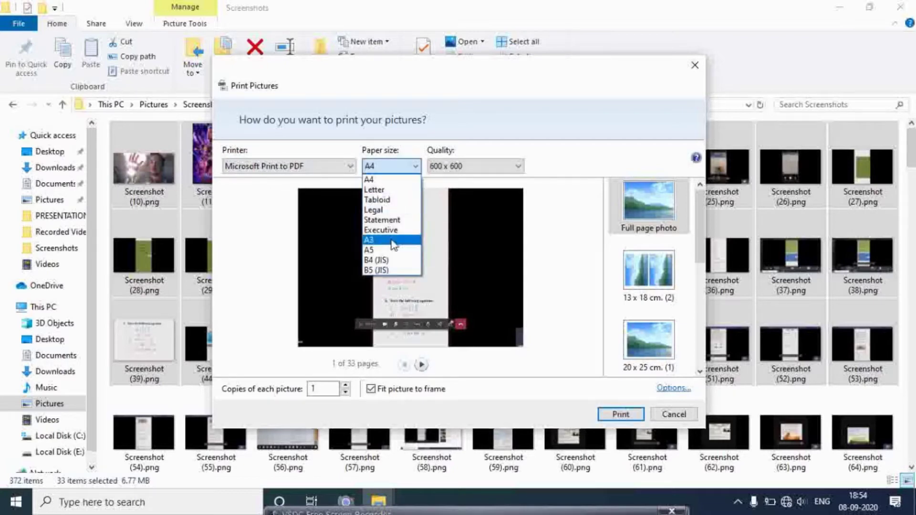
left_click(392, 180)
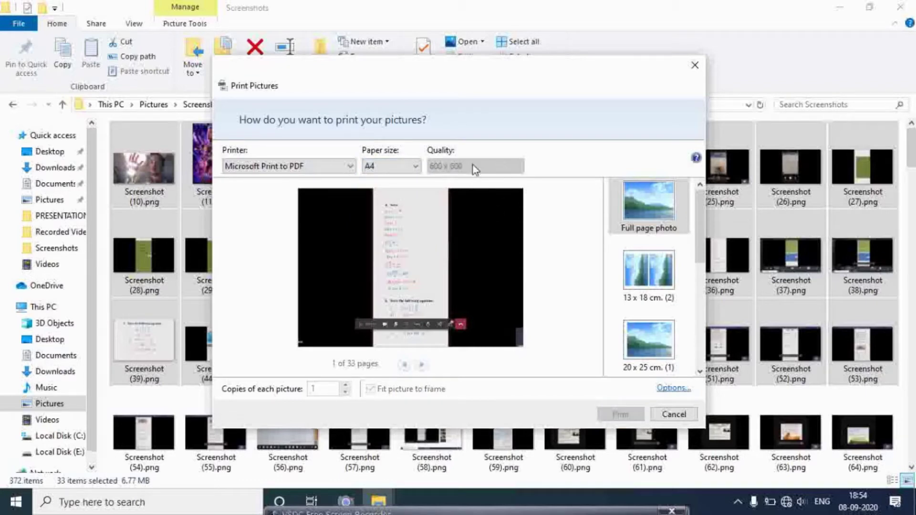
left_click(507, 168)
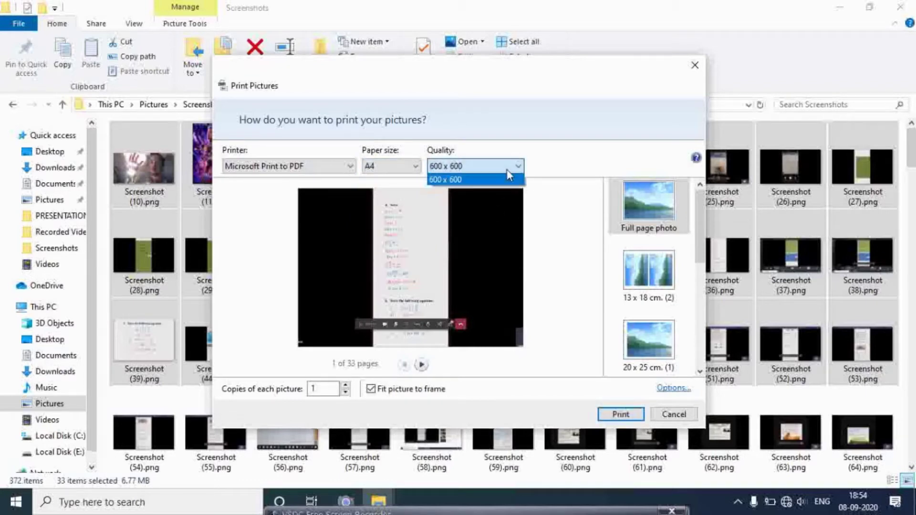
left_click(481, 180)
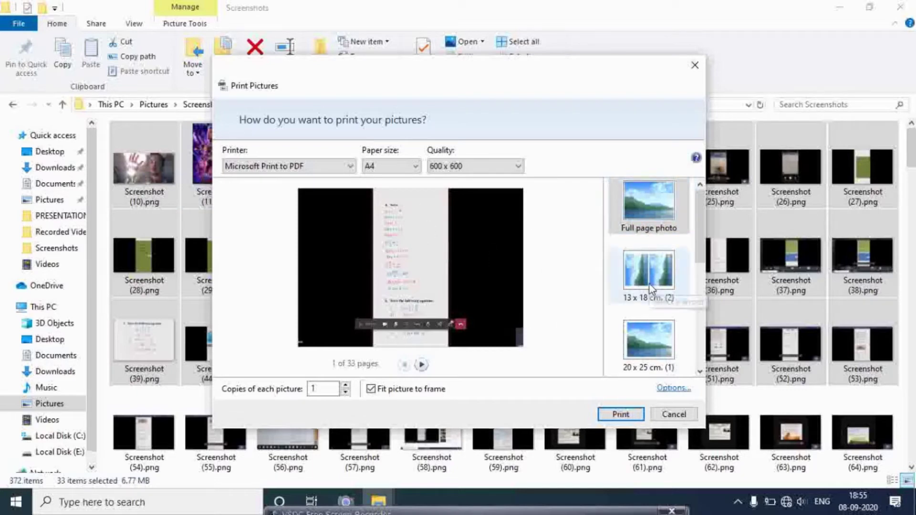
Try out the 13 x 18 cm, 20 x 25 cm, 9 x 13 cm, Wallet and Contact sheet print layouts.
left_click(657, 296)
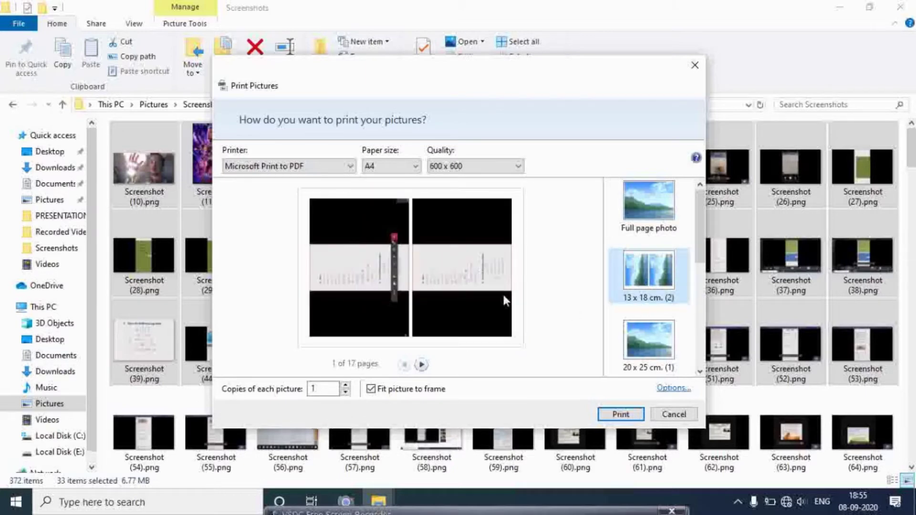
scroll(668, 301, "down", 2)
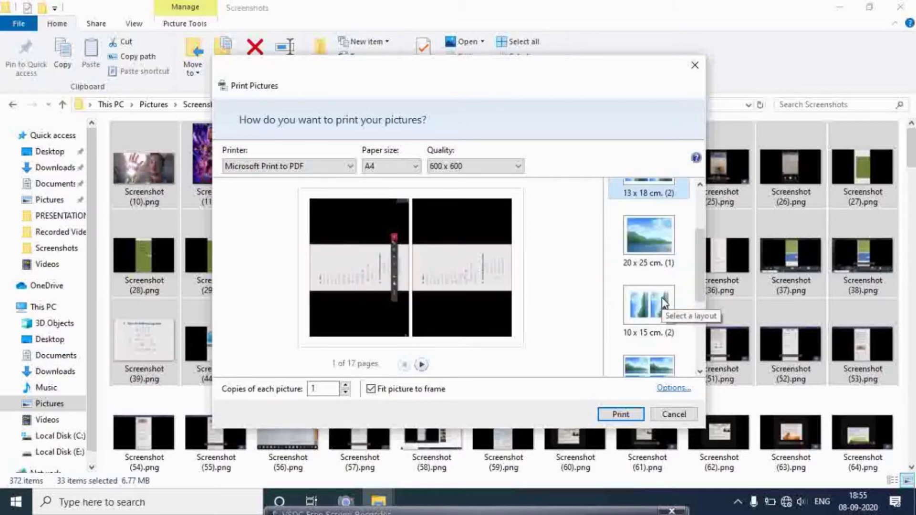
left_click(647, 248)
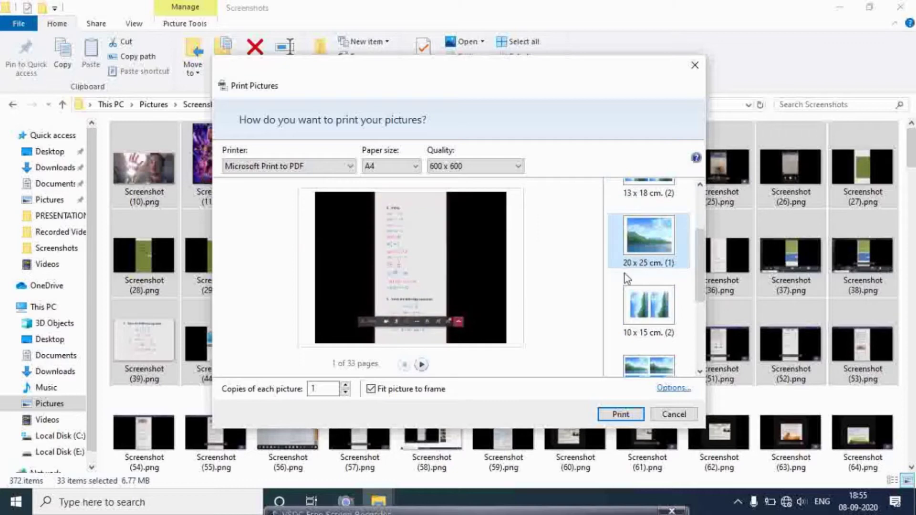
scroll(654, 238, "down", 2)
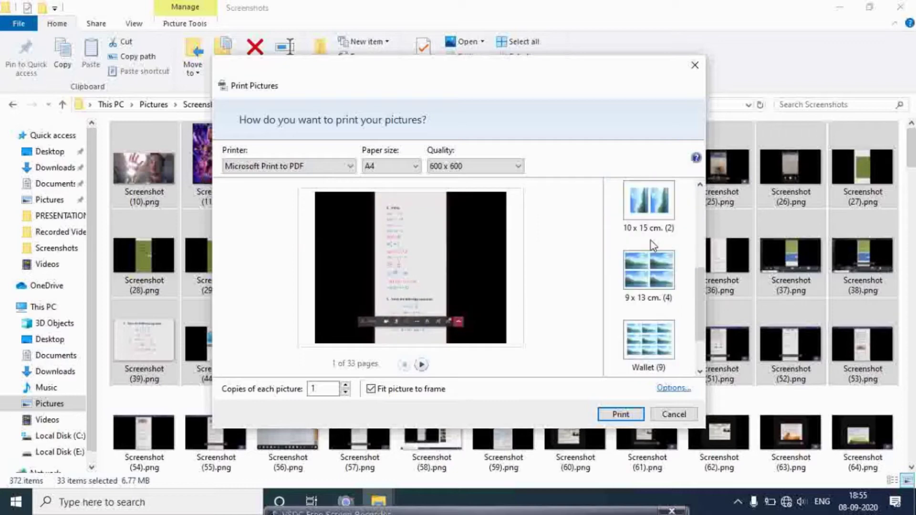
left_click(650, 272)
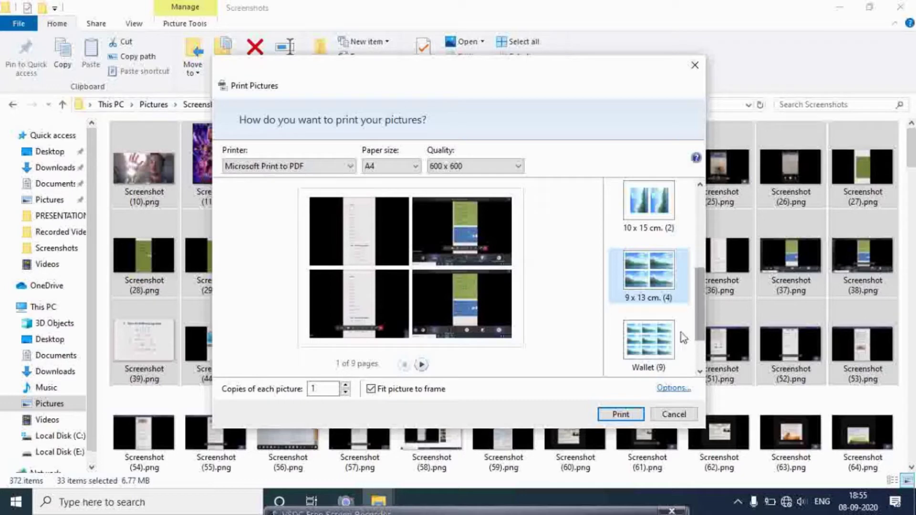
scroll(680, 334, "down", 2)
left_click(668, 285)
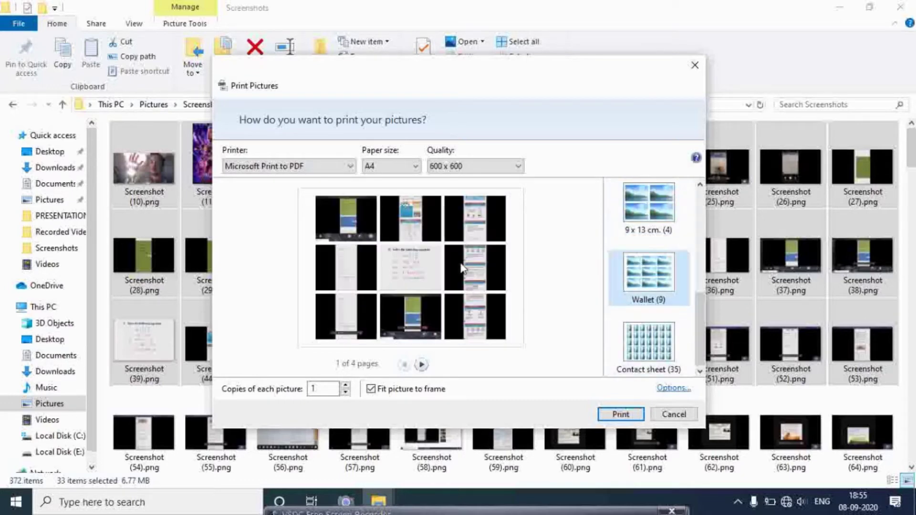
left_click(622, 337)
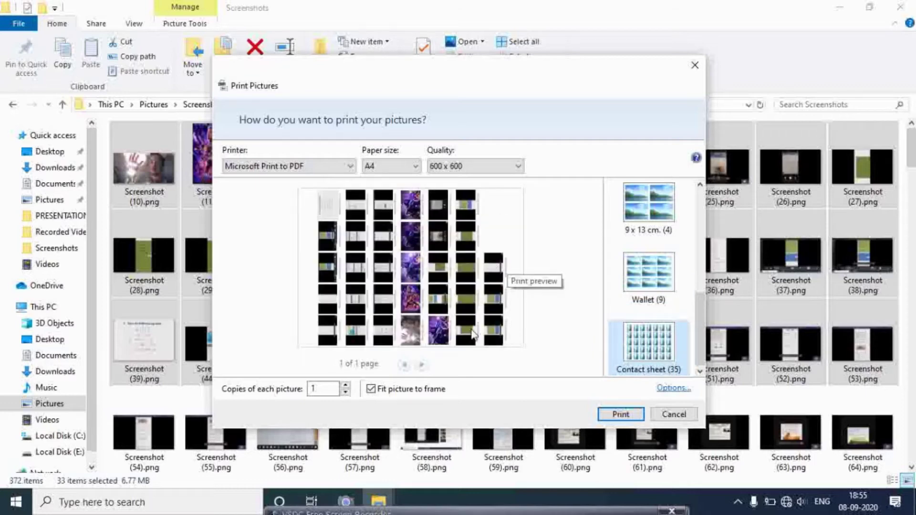
Choose the Wallet (9) layout and page through the print preview.
left_click(628, 287)
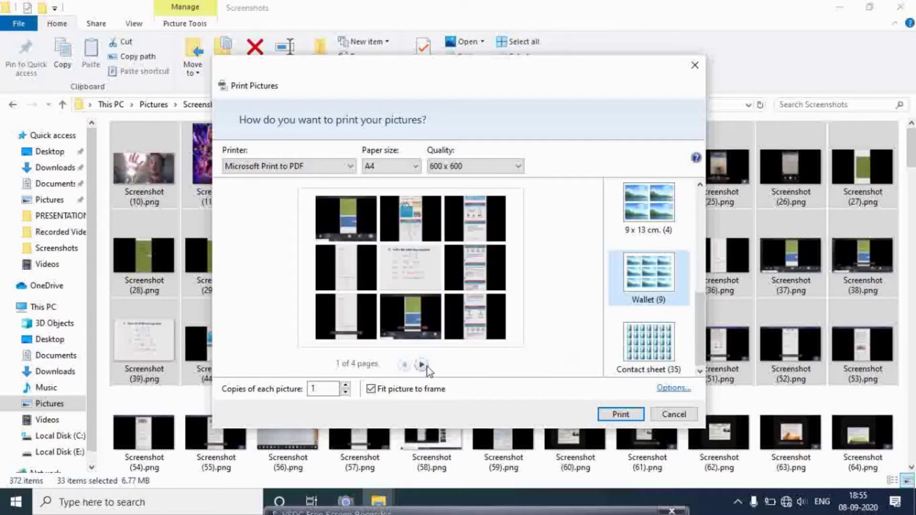
left_click(405, 365)
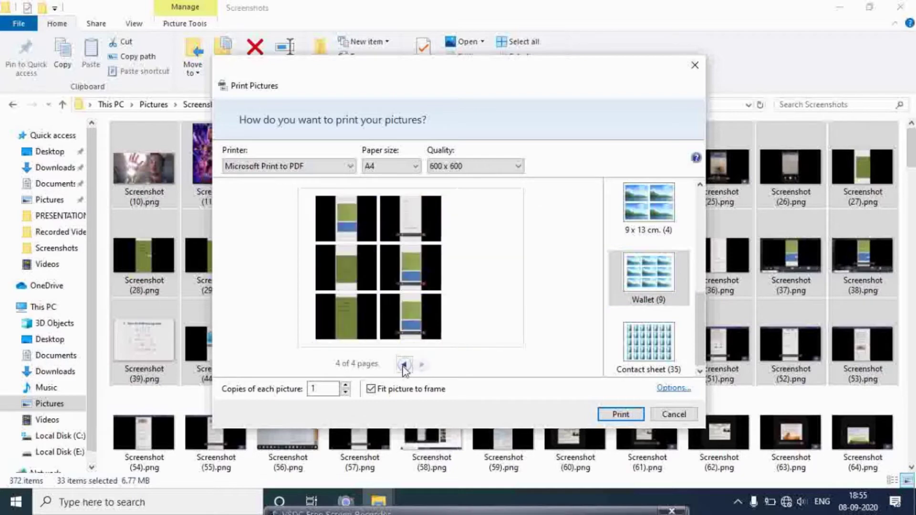
left_click(404, 365)
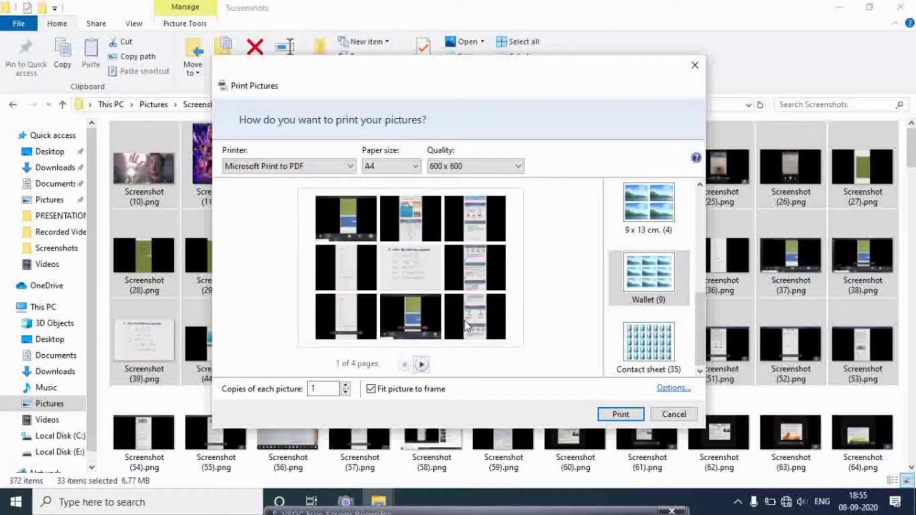
Print the pictures to a PDF document named photos, saved in the Documents folder.
left_click(618, 416)
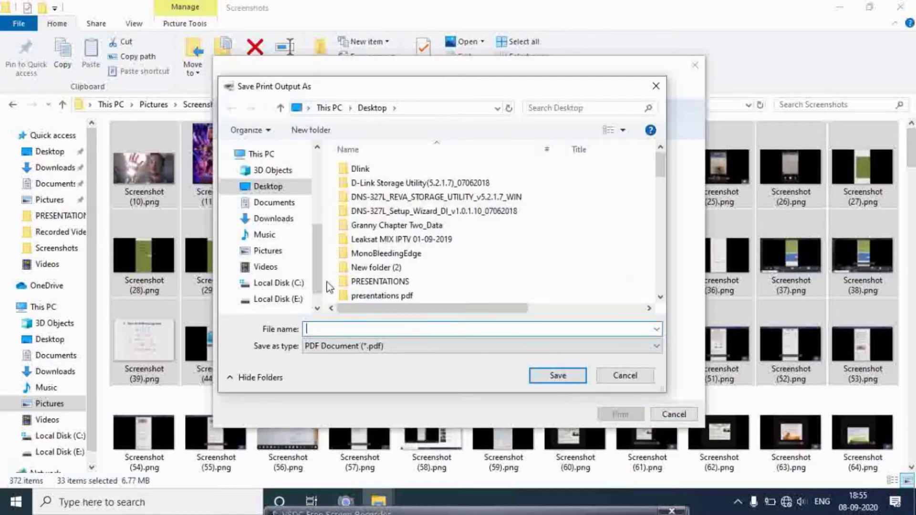
left_click(292, 204)
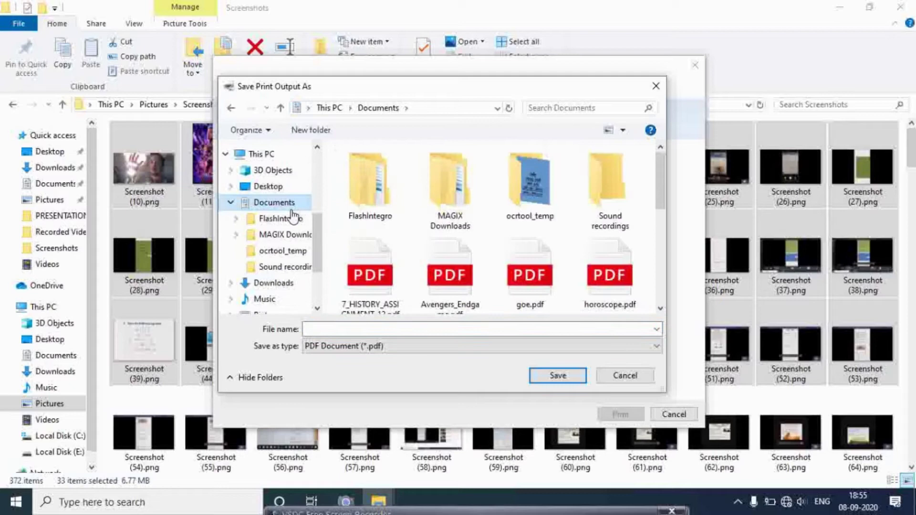
left_click(319, 329)
type("phot")
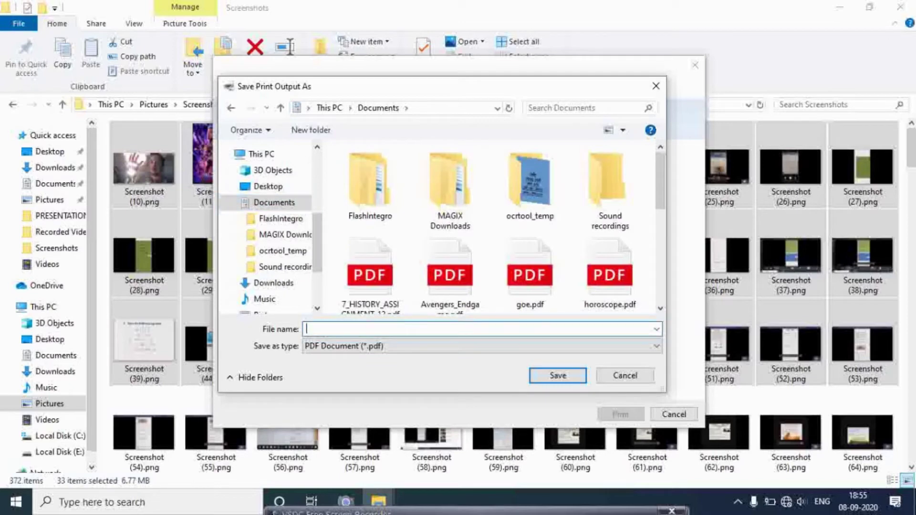
type("o")
key("Return")
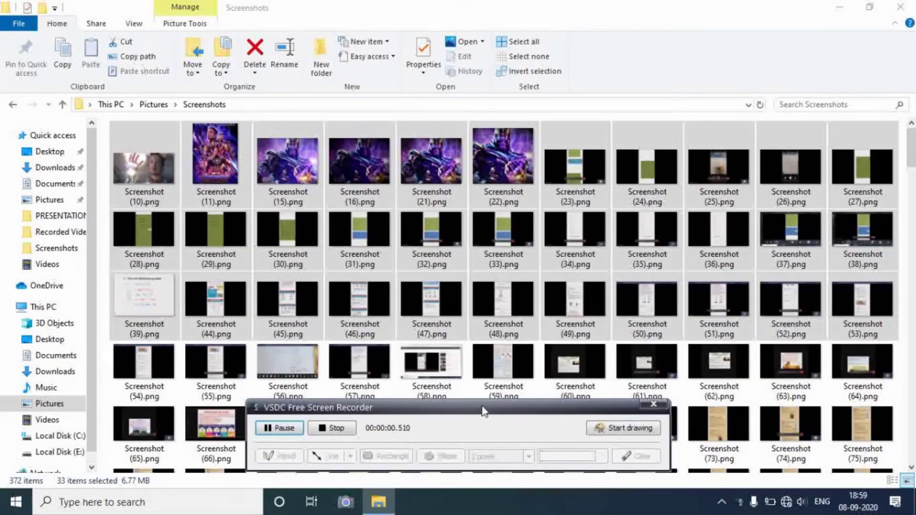
Search the Documents folder for "photos".
left_click_drag(485, 406, 486, 445)
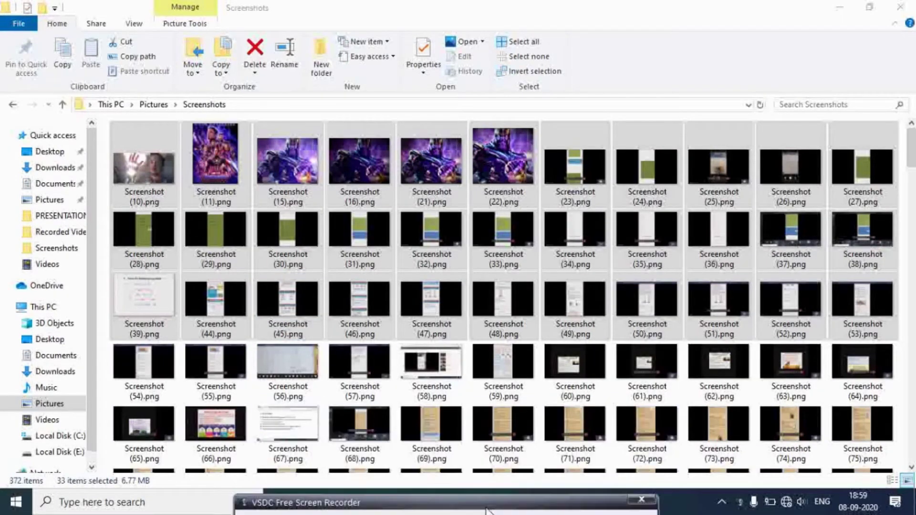
left_click(50, 186)
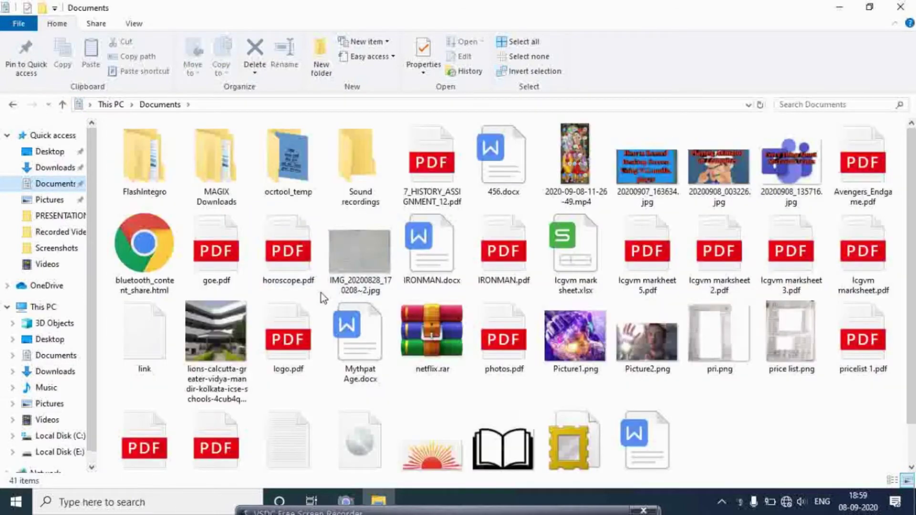
left_click(802, 102)
type("photos")
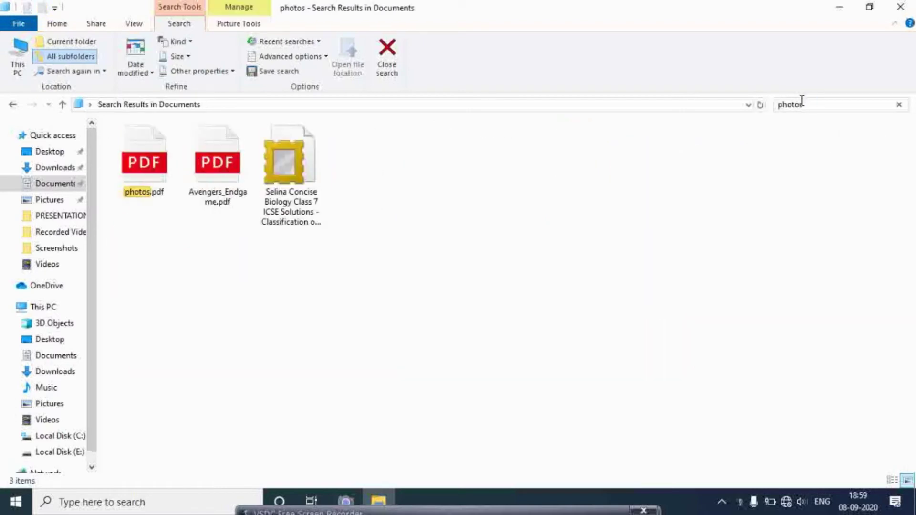
Open photos.pdf from the search results and look through its pages.
double_click(139, 182)
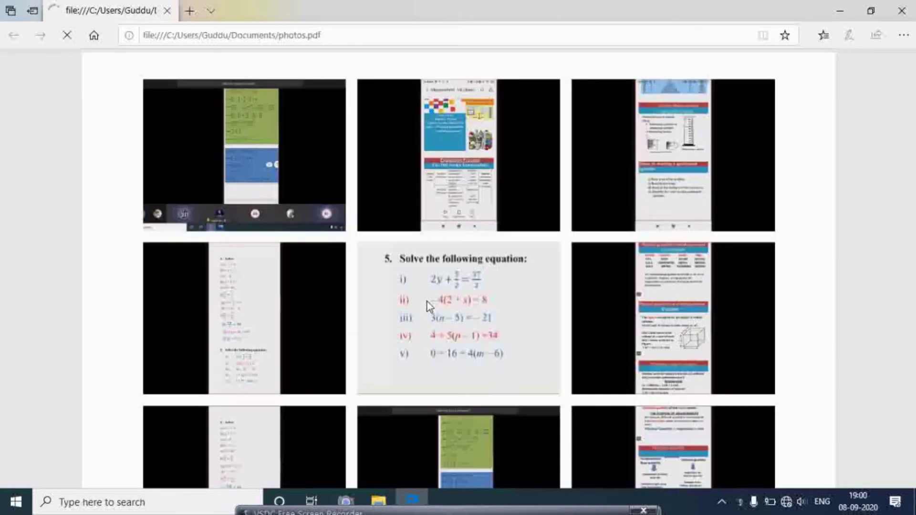
scroll(429, 305, "down", 15)
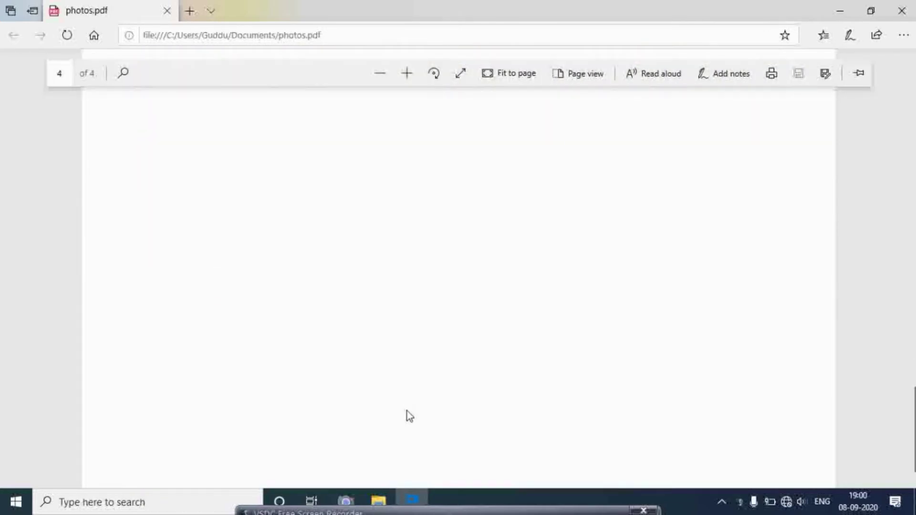
scroll(409, 416, "up", 10)
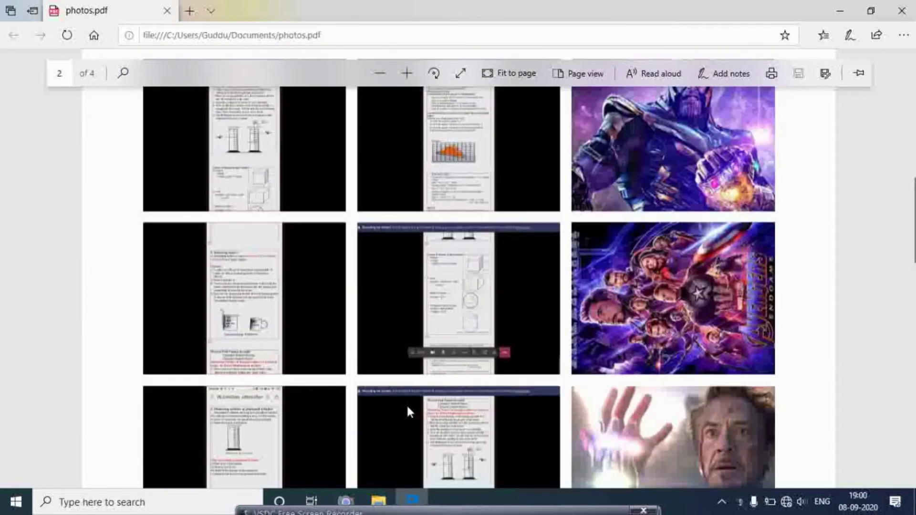
Return to the start of photos.pdf, minimize the viewer and open the Screenshots folder inside Pictures.
scroll(408, 408, "up", 5)
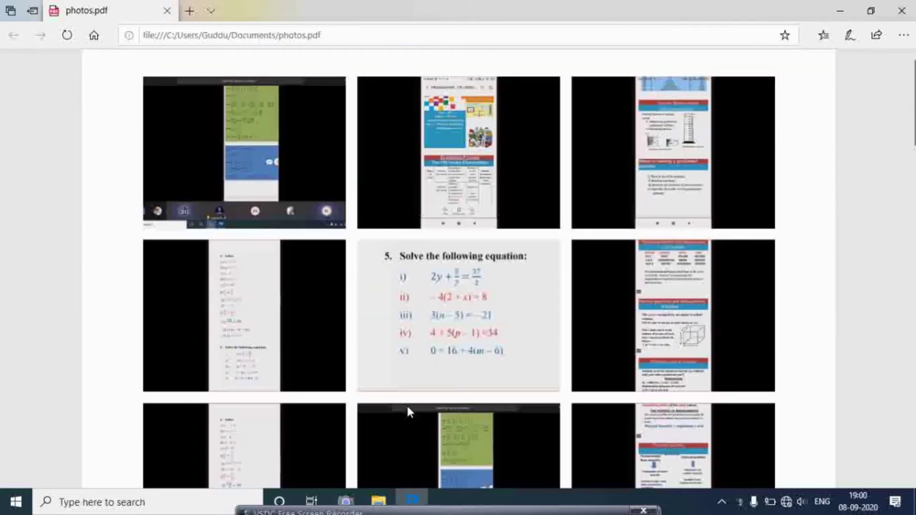
left_click(840, 11)
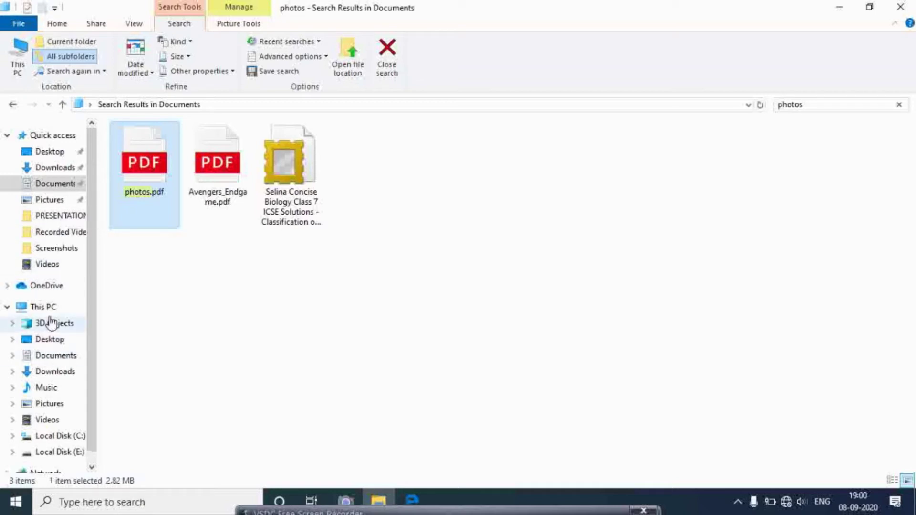
left_click(56, 200)
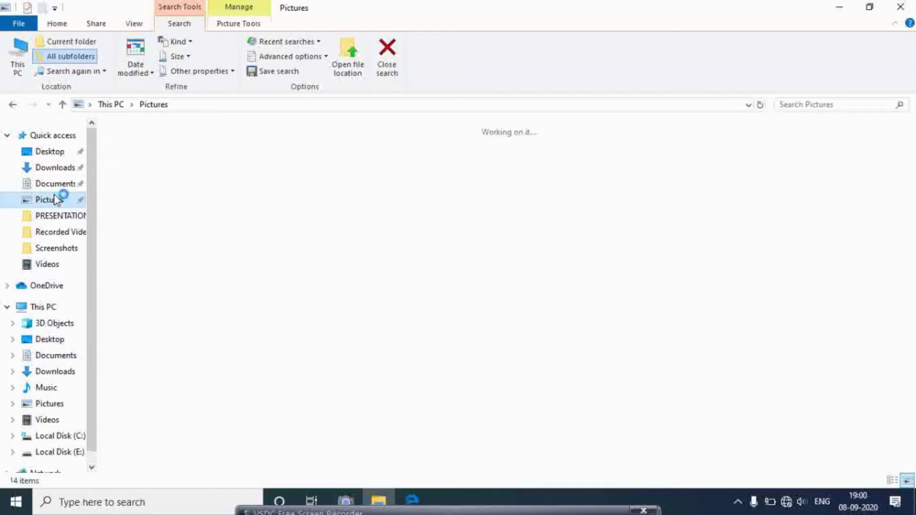
double_click(449, 176)
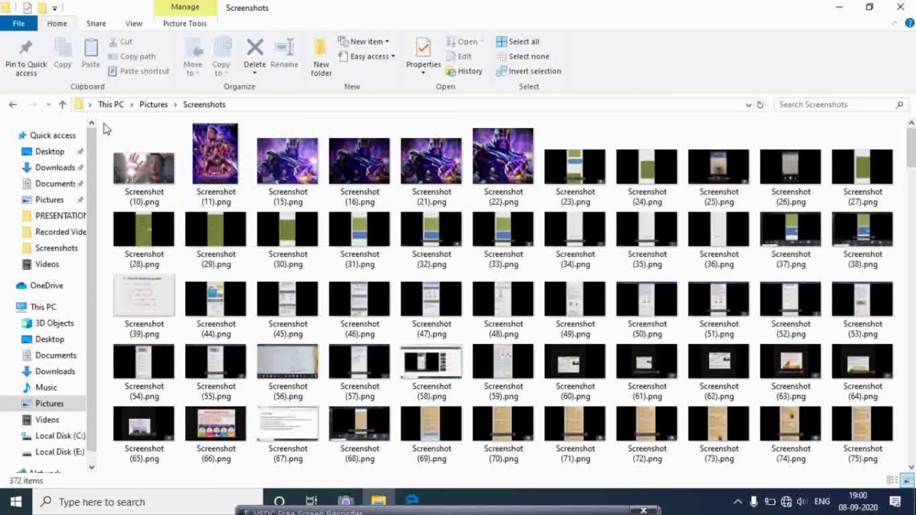
left_click_drag(105, 124, 833, 334)
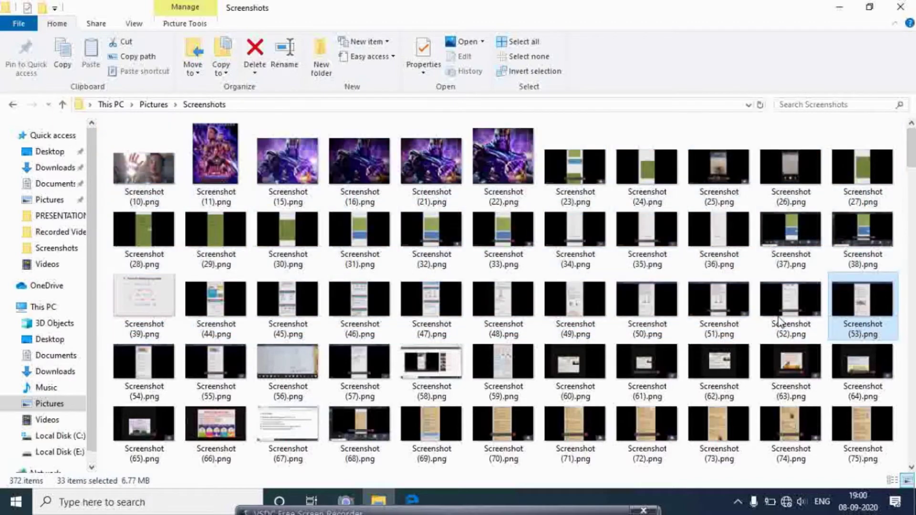
left_click_drag(114, 127, 819, 336)
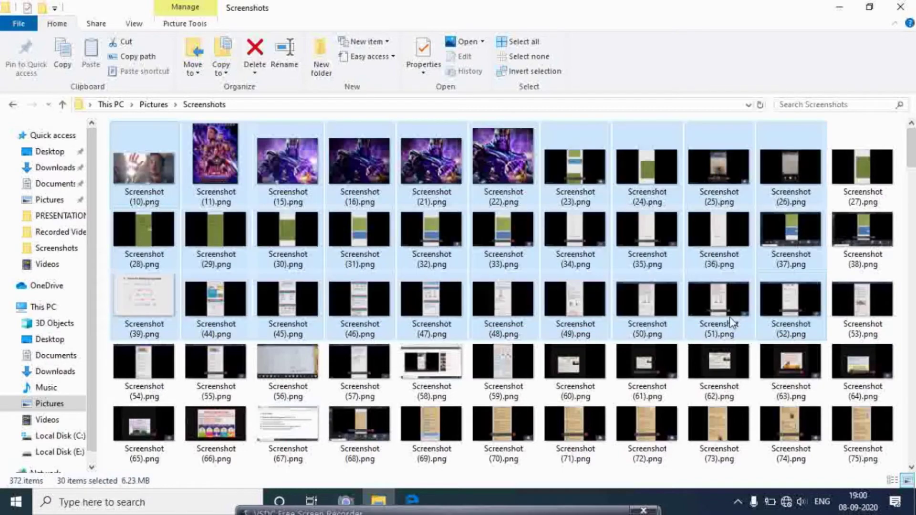
right_click(600, 306)
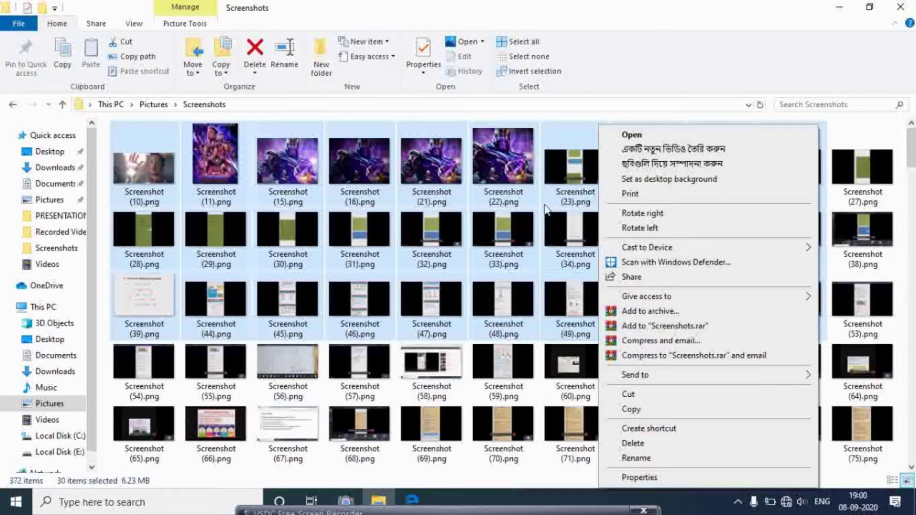
left_click(596, 87)
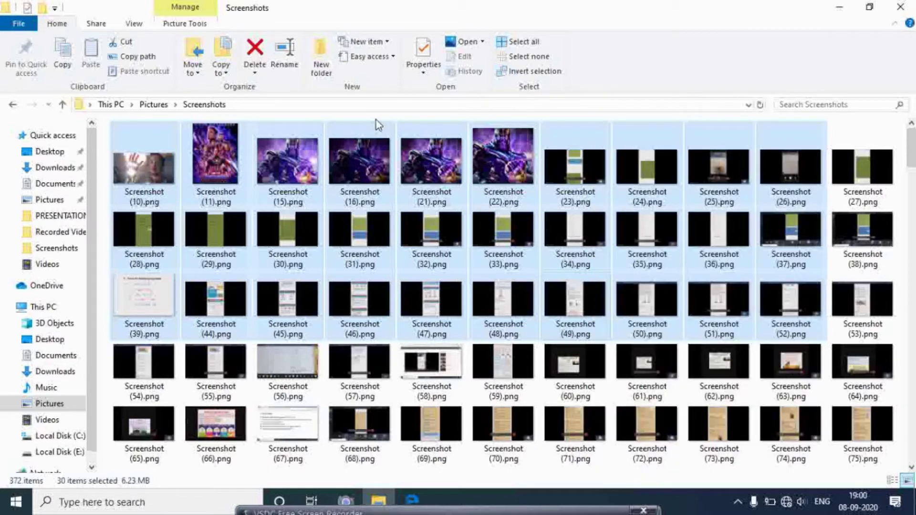
Set up Screenshot (10).png for printing in the Wallet (9) layout with 9 copies of the picture.
left_click(139, 141)
right_click(143, 155)
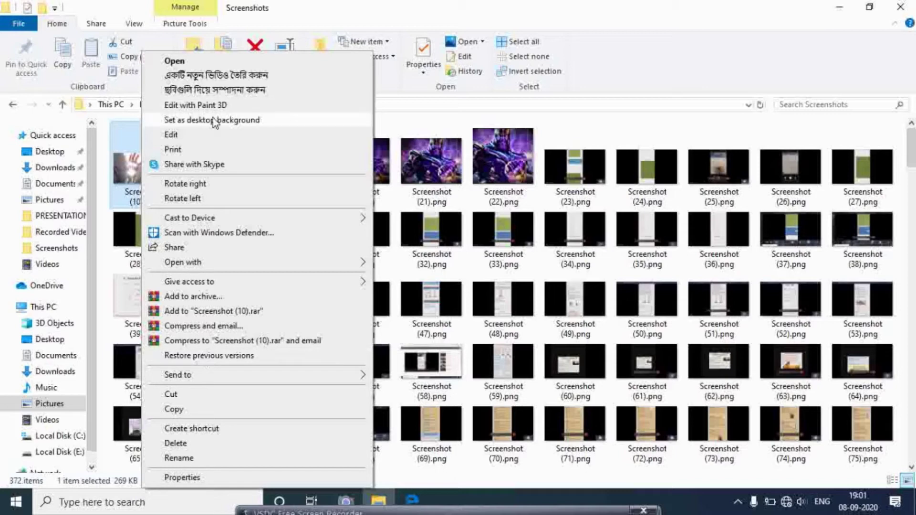
left_click(174, 151)
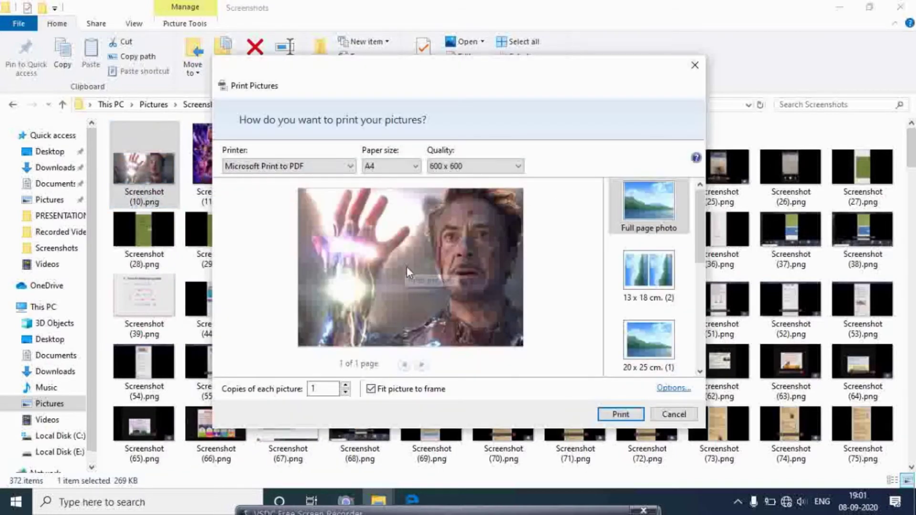
scroll(630, 257, "down", 4)
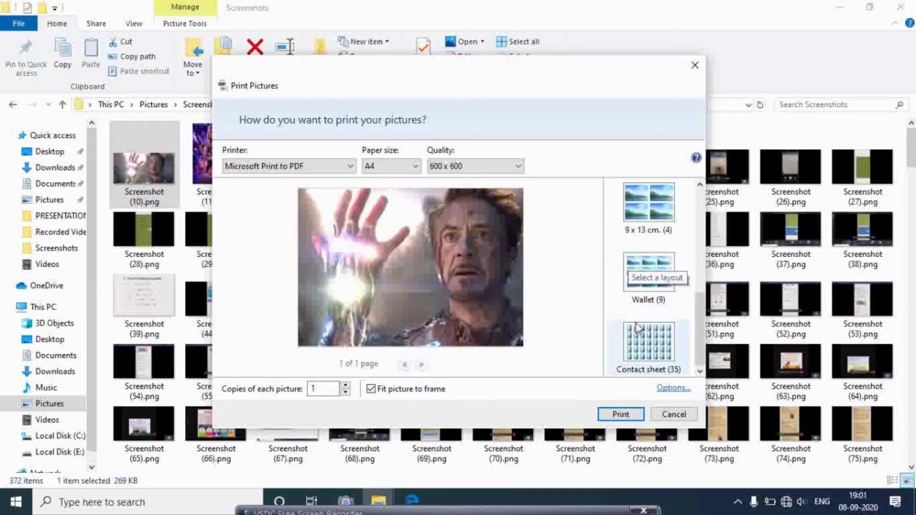
left_click(650, 283)
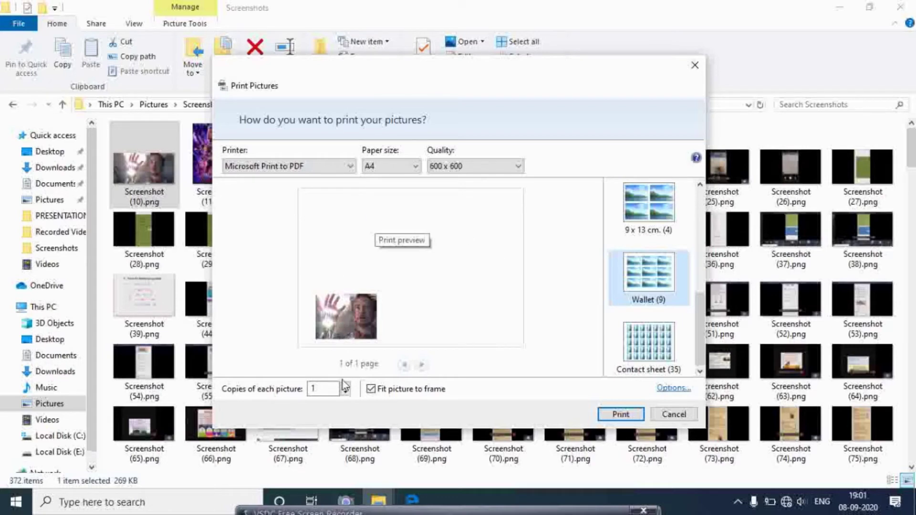
left_click(323, 389)
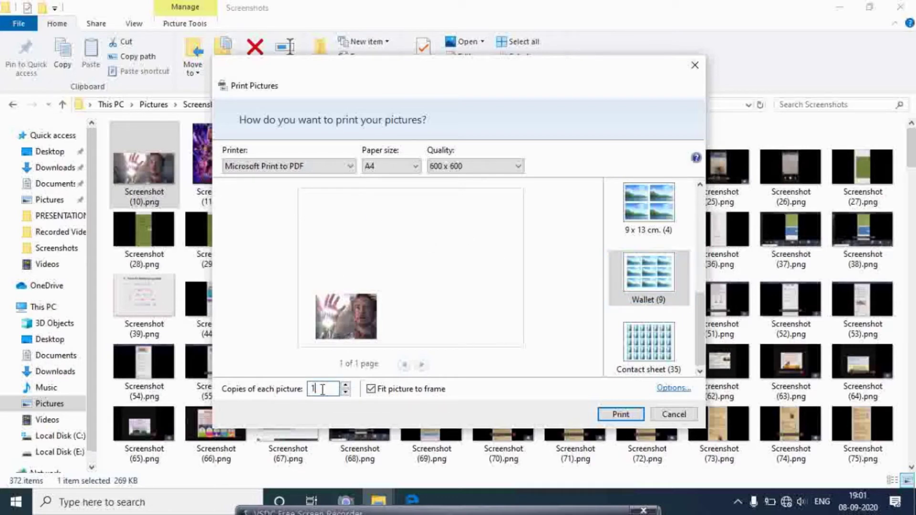
key("BackSpace")
type("9")
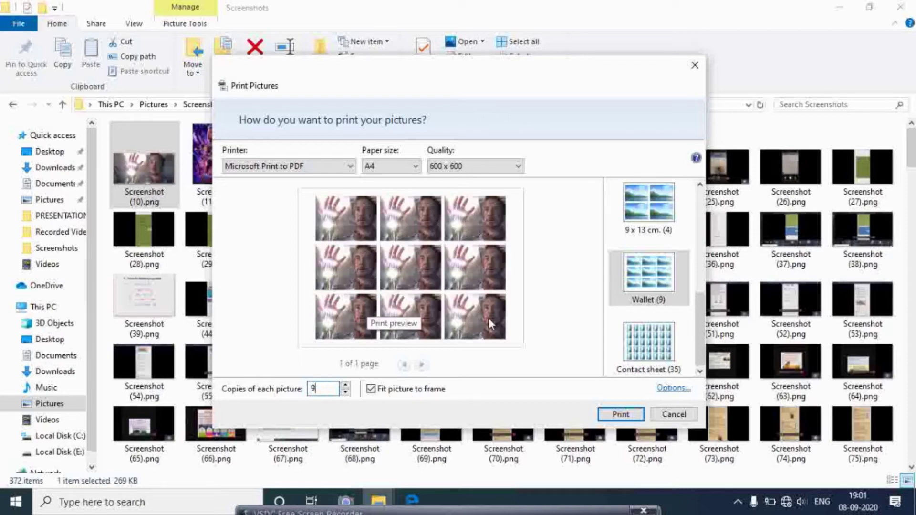
Print the repeated picture to a PDF document named iron man in the Documents folder.
left_click(629, 414)
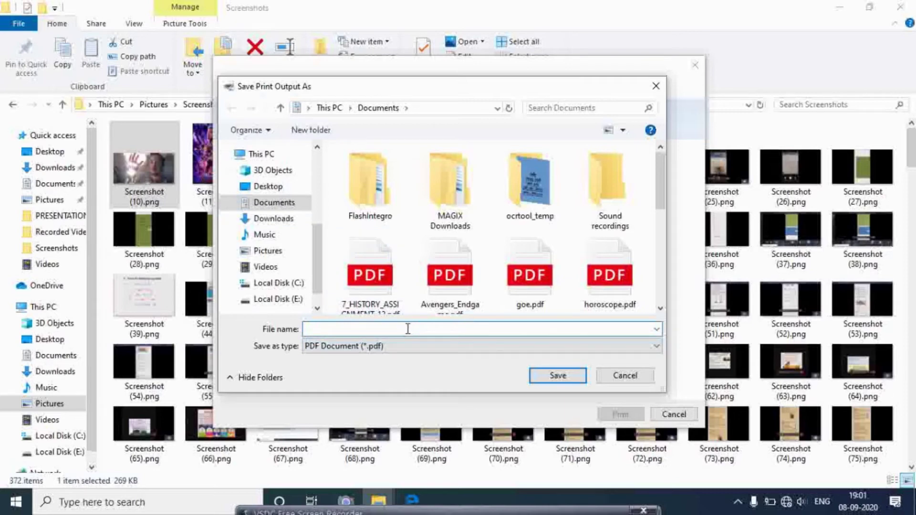
type("iron man")
left_click(583, 380)
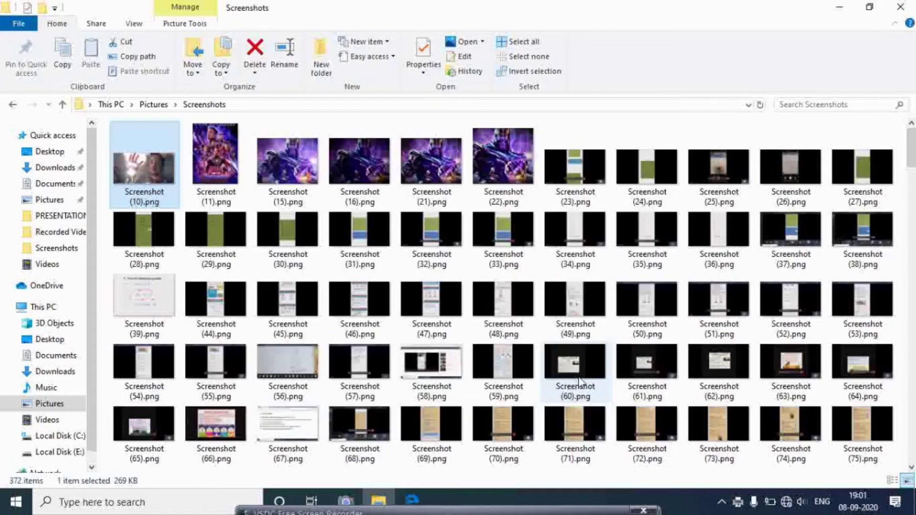
Search the Documents folder for "iron man".
left_click(53, 186)
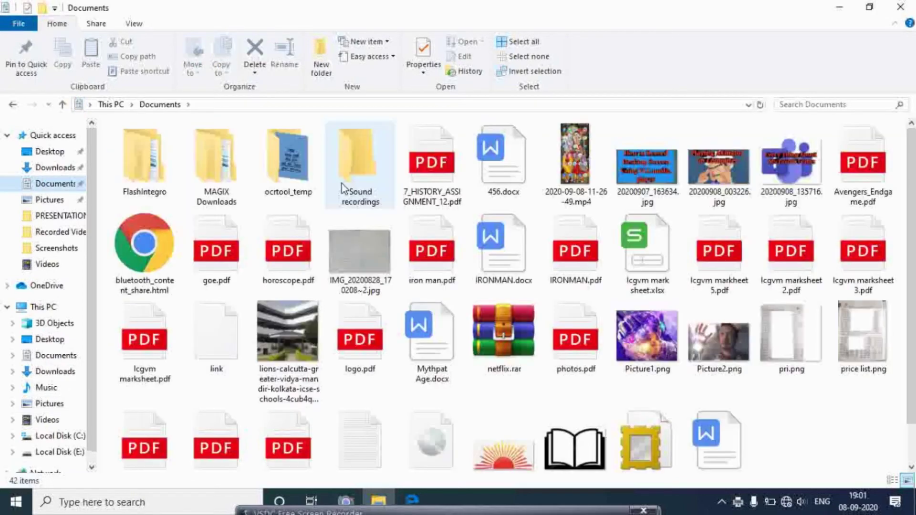
scroll(342, 184, "down", 1)
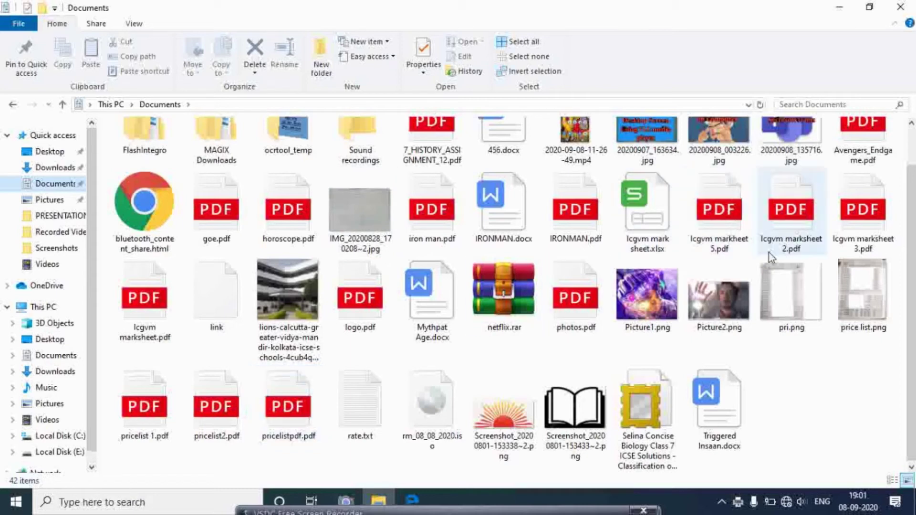
left_click(814, 105)
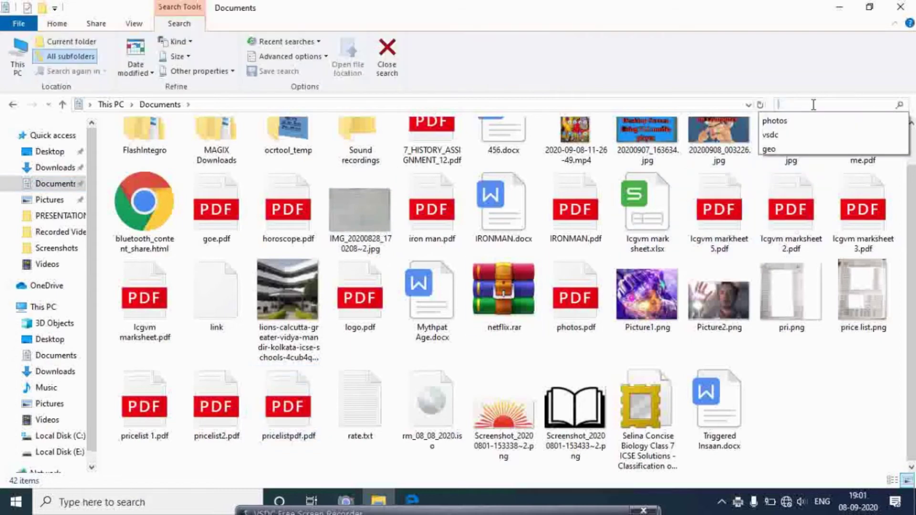
type("iron m")
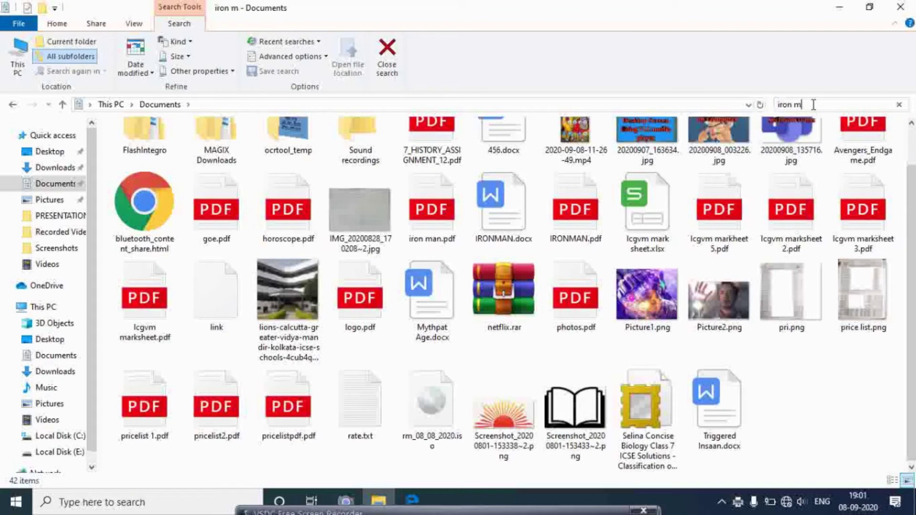
type("an")
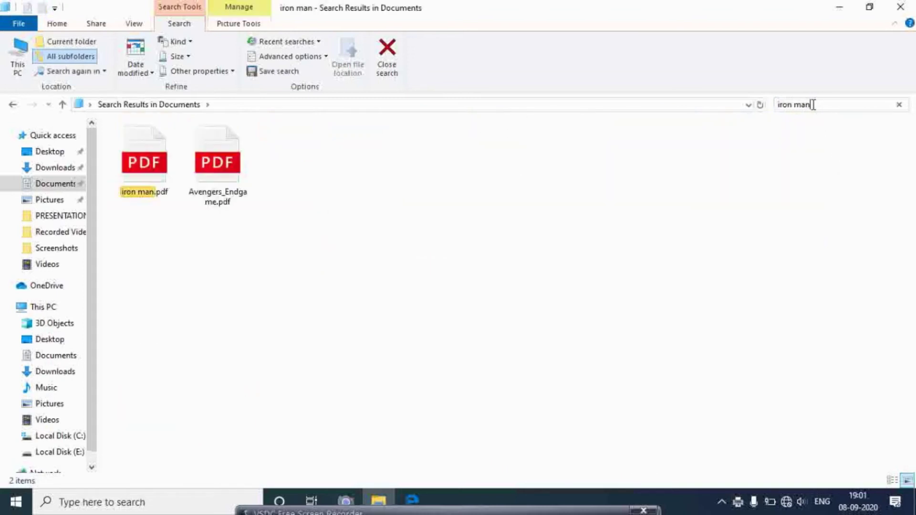
Open iron man.pdf from the search results and look over its page of repeated pictures.
left_click(130, 180)
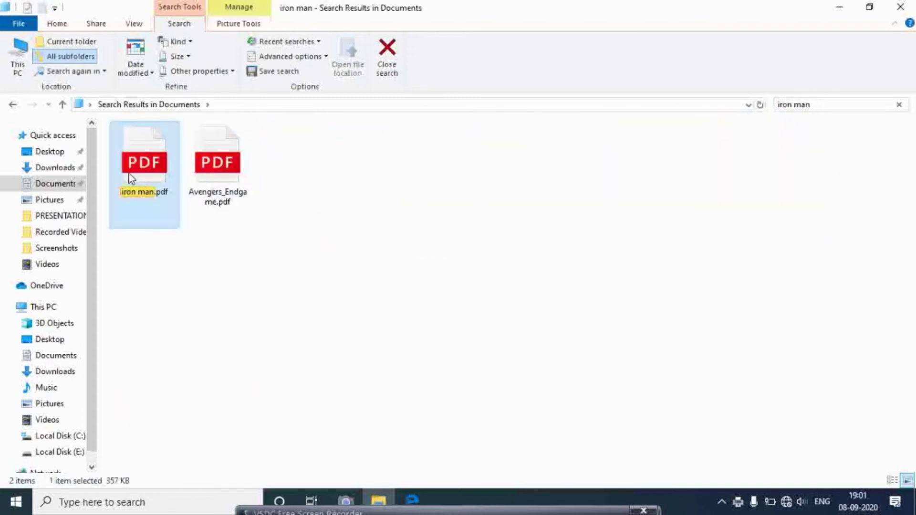
double_click(130, 180)
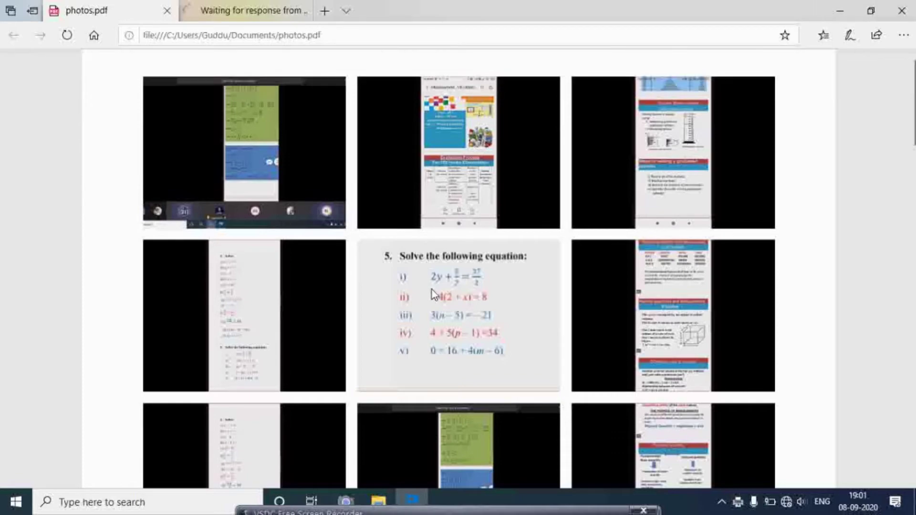
left_click(221, 14)
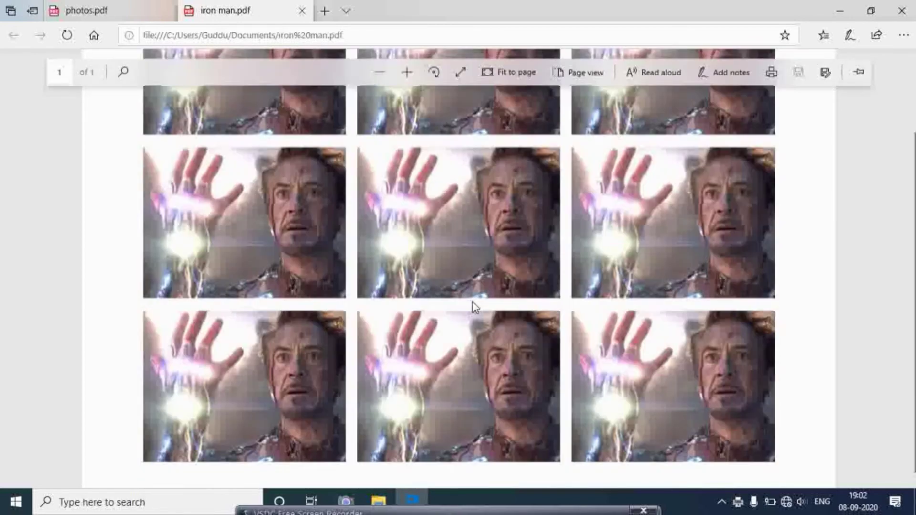
scroll(475, 293, "down", 2)
scroll(508, 304, "down", 1)
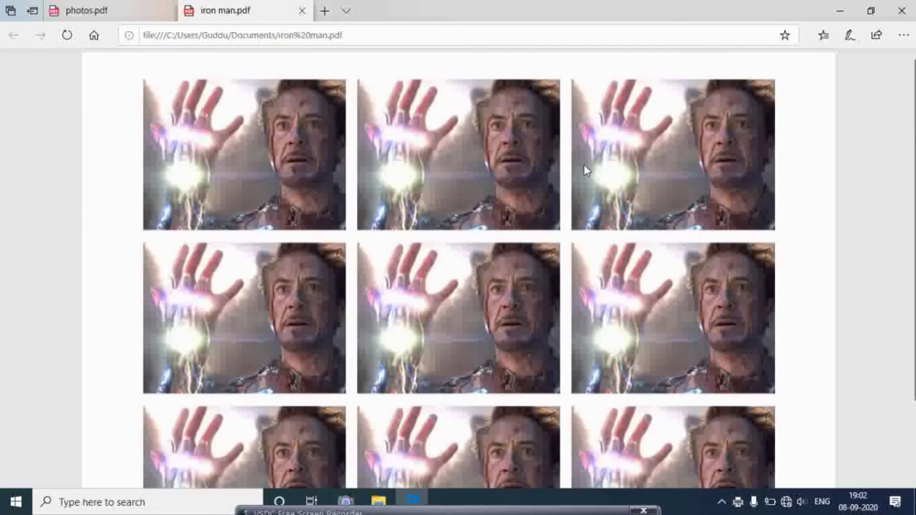
scroll(622, 407, "up", 2)
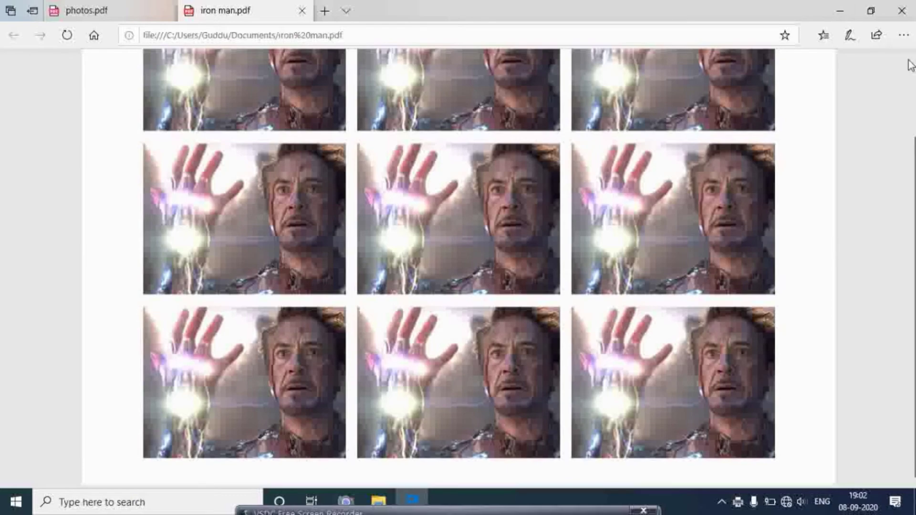
Minimize the open windows and open the class 7 ASSIGNMENT 15 document from the desktop in WPS Office.
left_click(841, 11)
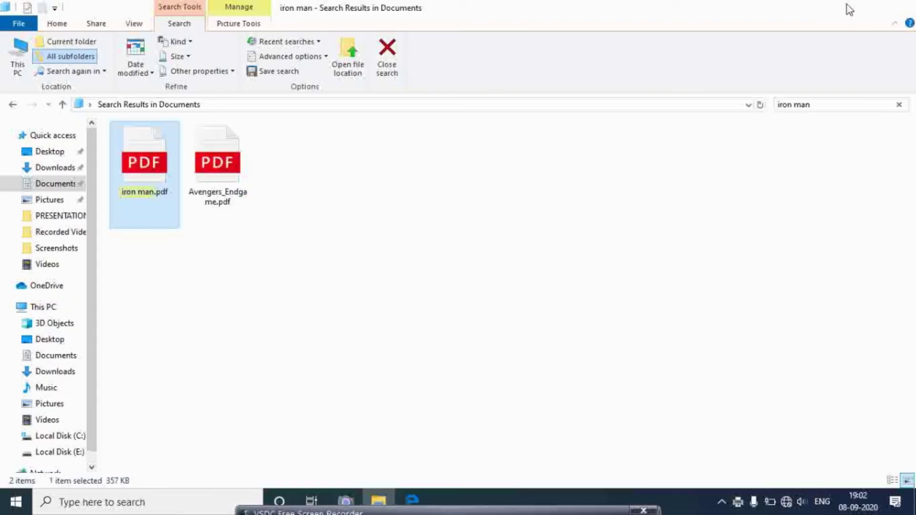
left_click(846, 8)
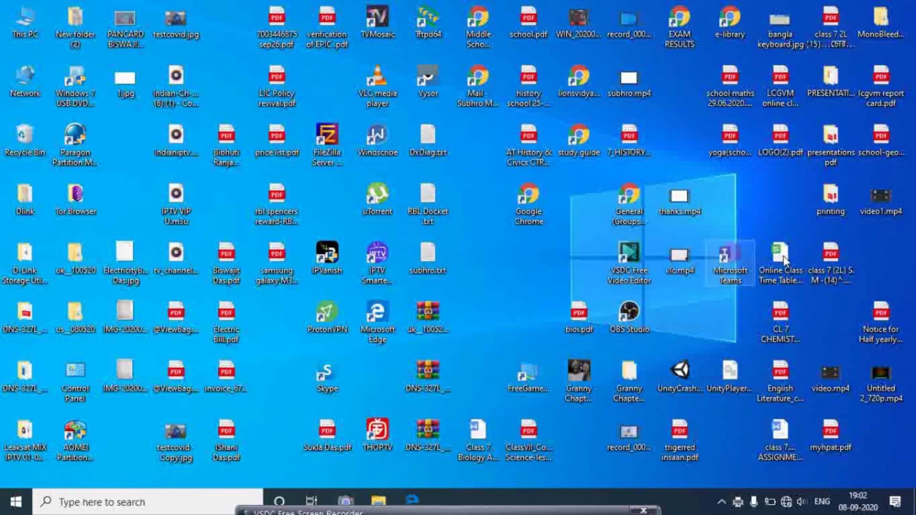
double_click(792, 442)
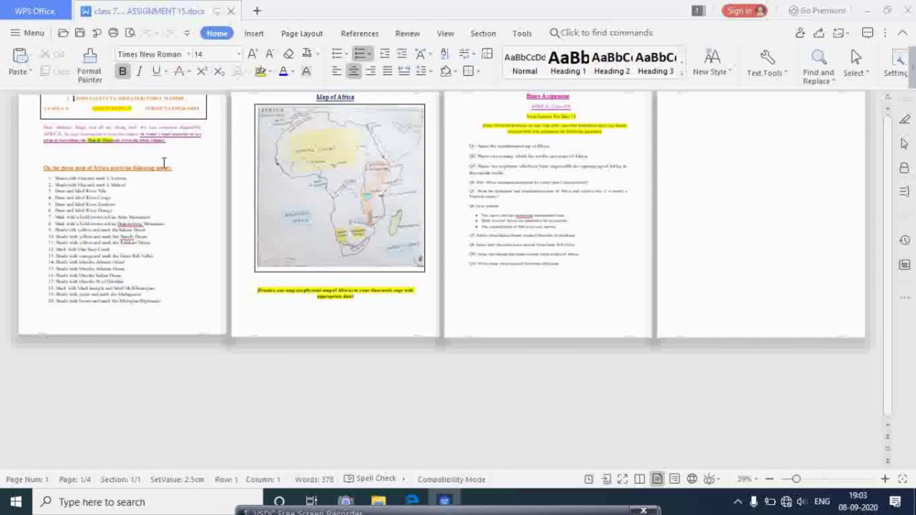
Print all pages of the assignment document with Microsoft Print to PDF.
left_click(41, 34)
left_click(42, 37)
left_click(42, 36)
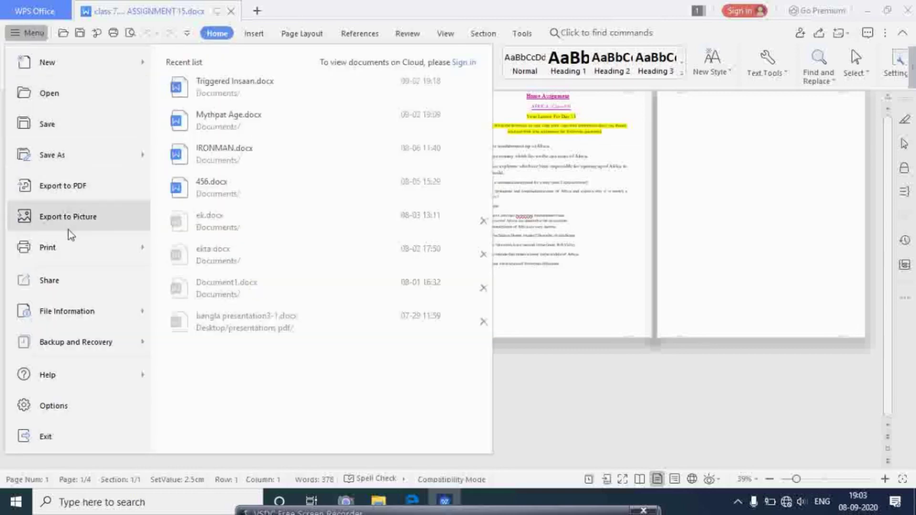
left_click(62, 246)
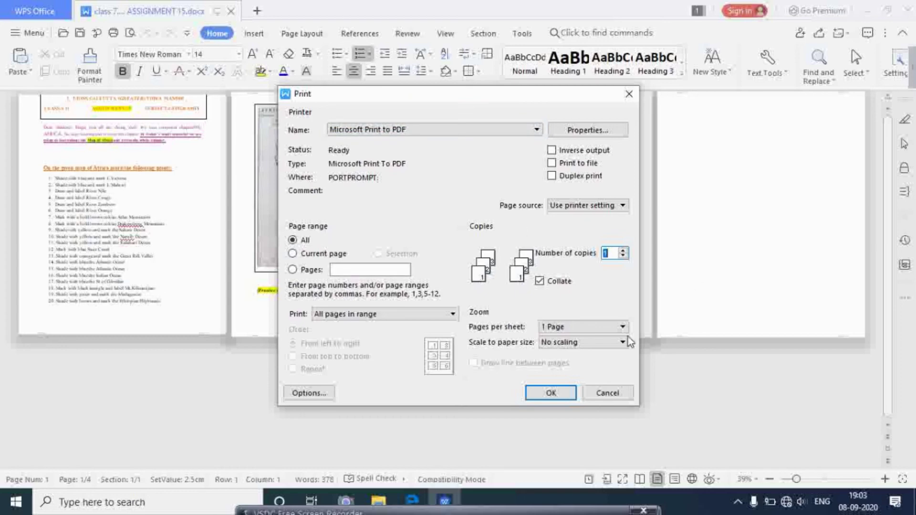
left_click(557, 393)
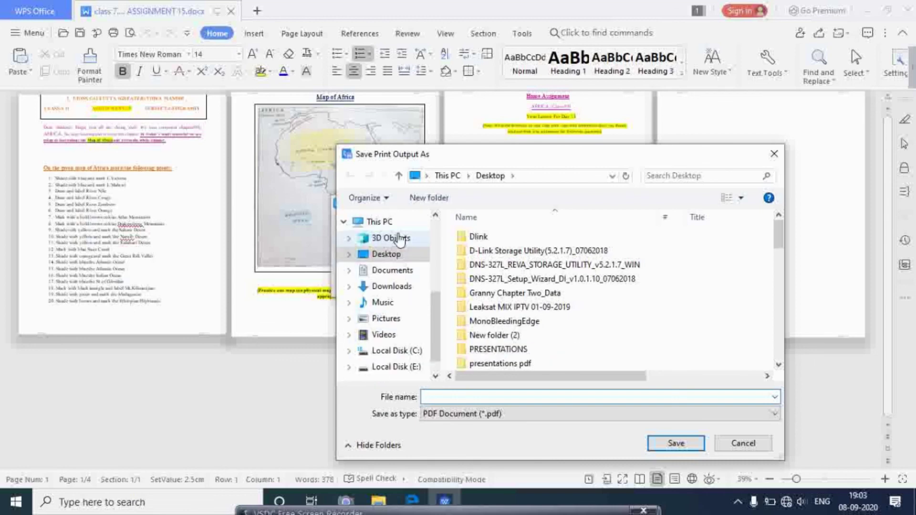
Save the print output as a PDF document named geography in the Documents folder.
left_click(393, 275)
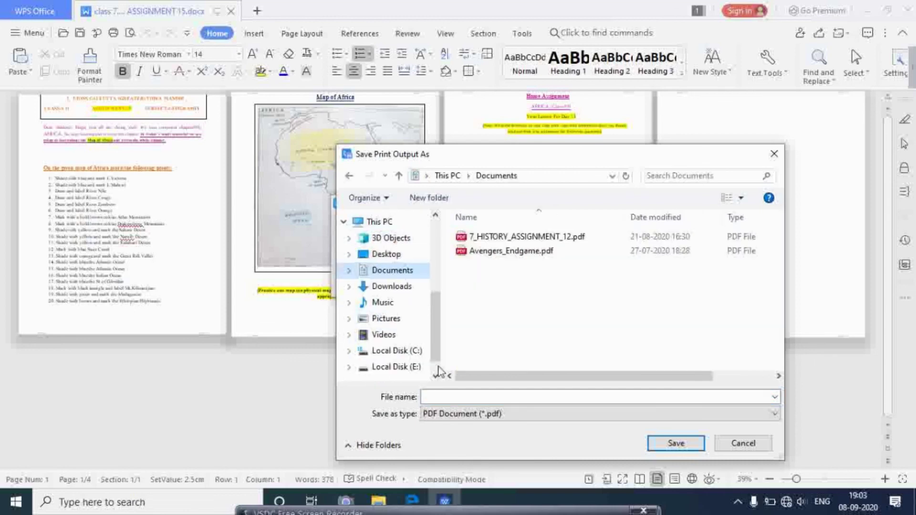
left_click(465, 395)
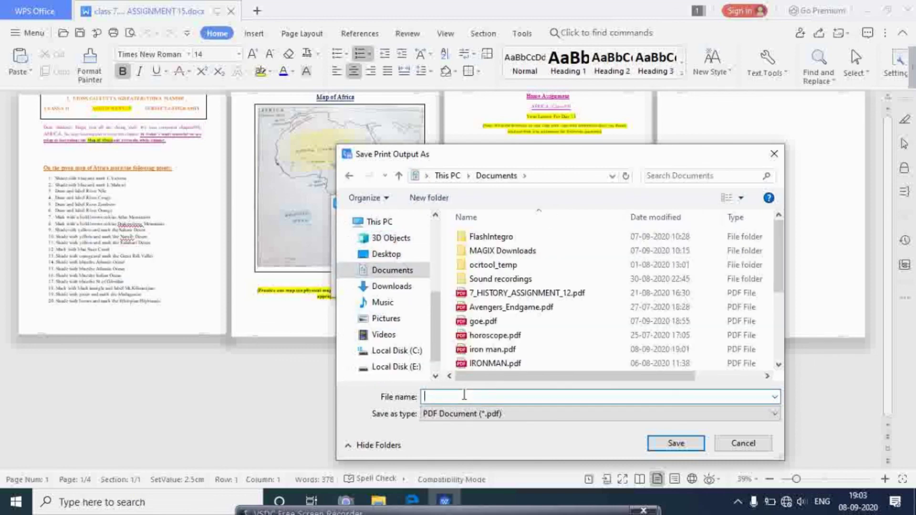
type("geography")
left_click(676, 446)
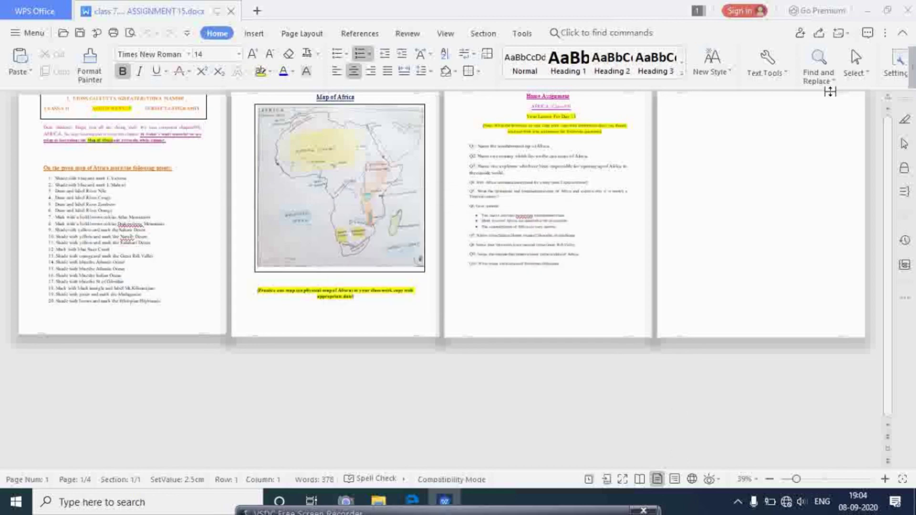
Minimize the document window, open the Documents folder in File Explorer and search it for geography.
left_click(865, 10)
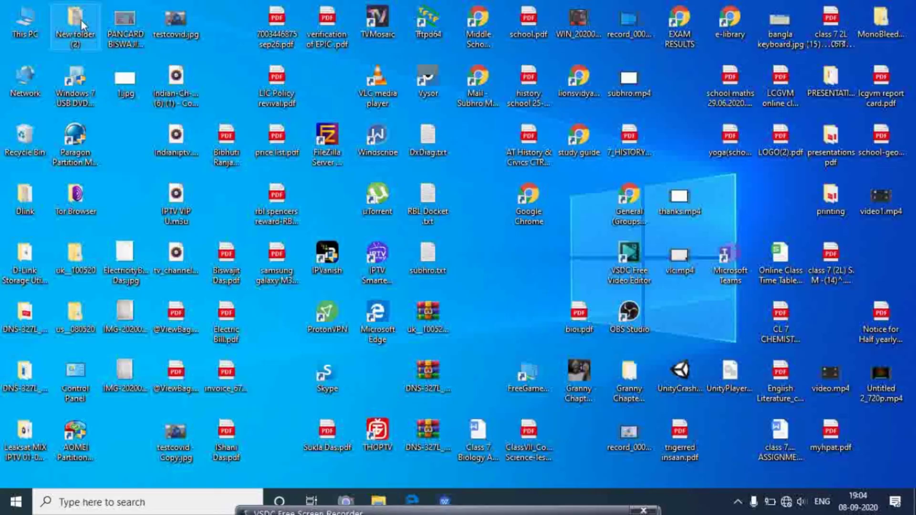
double_click(34, 29)
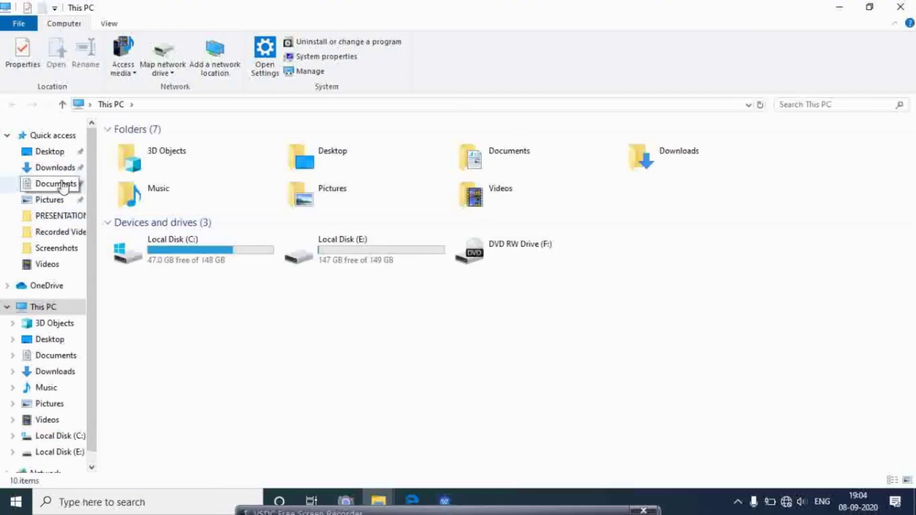
left_click(62, 183)
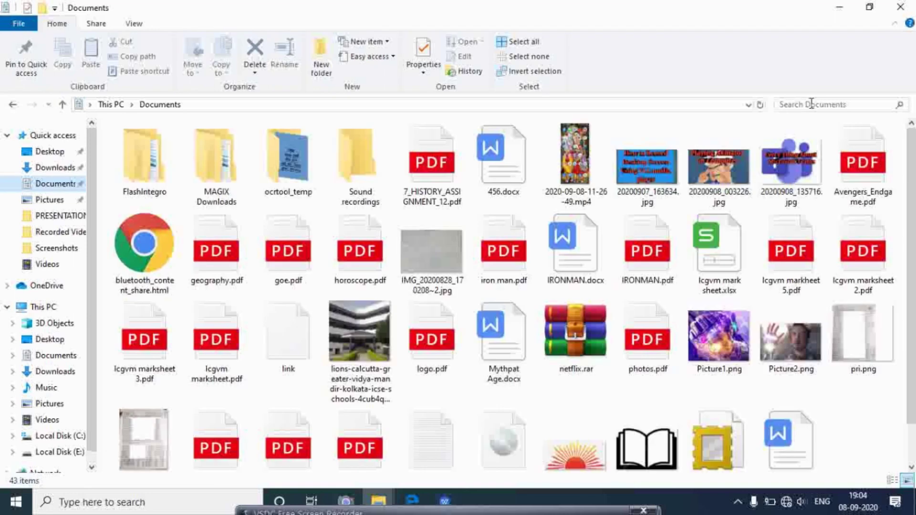
left_click(811, 103)
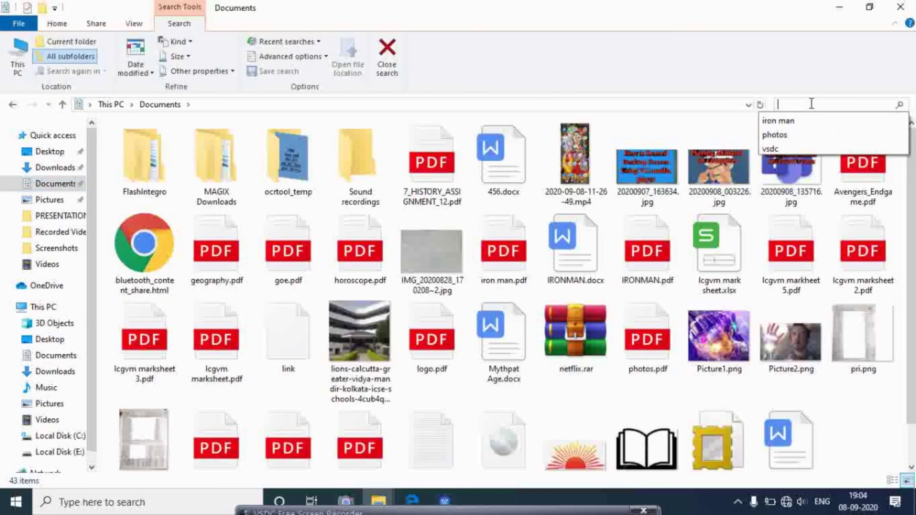
type("geogra")
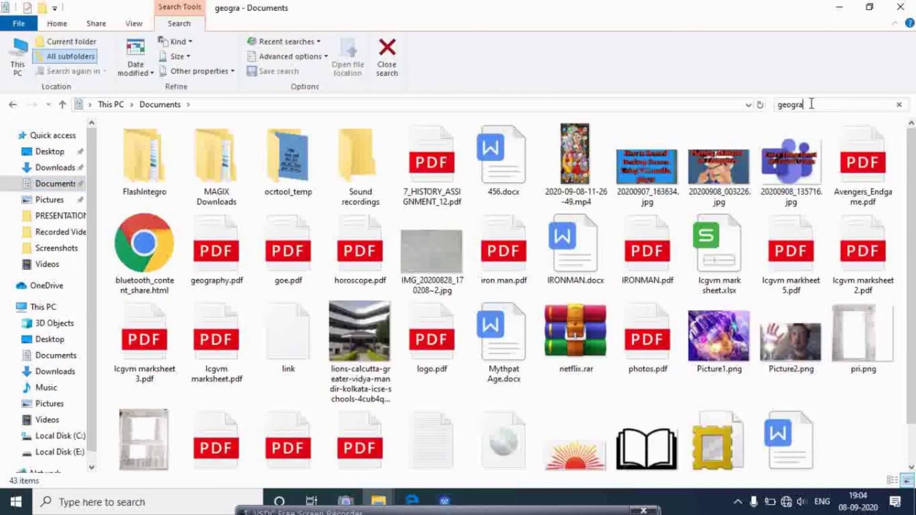
type("phy")
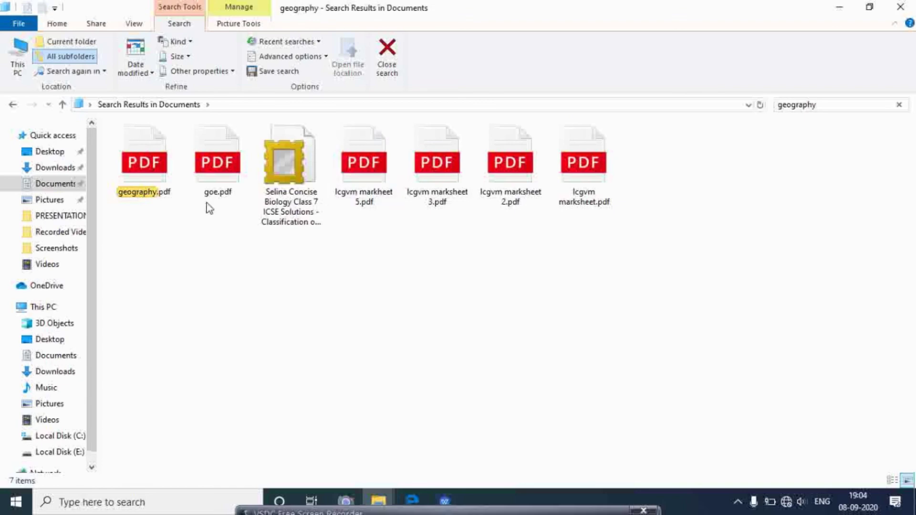
Open geography.pdf from the search results, look through its pages, and minimize the PDF viewer and folder windows.
left_click(152, 176)
double_click(153, 177)
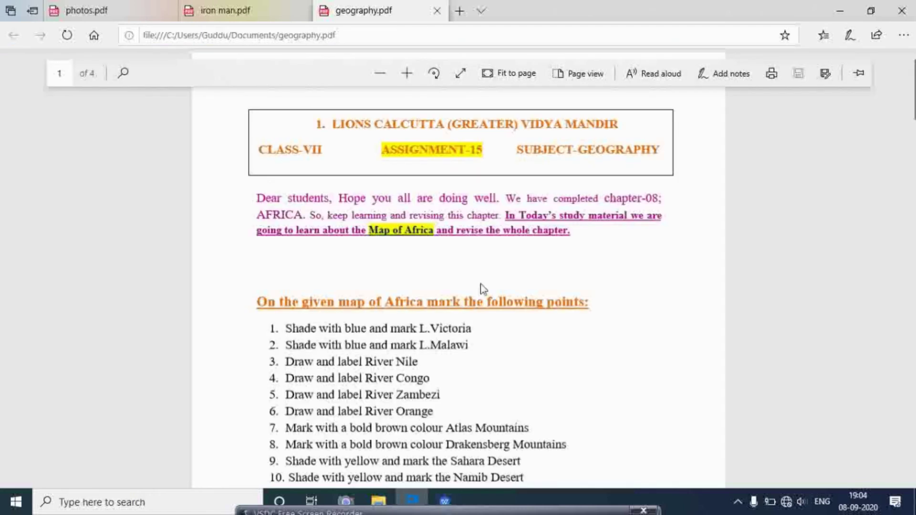
scroll(481, 293, "down", 1)
scroll(481, 299, "down", 20)
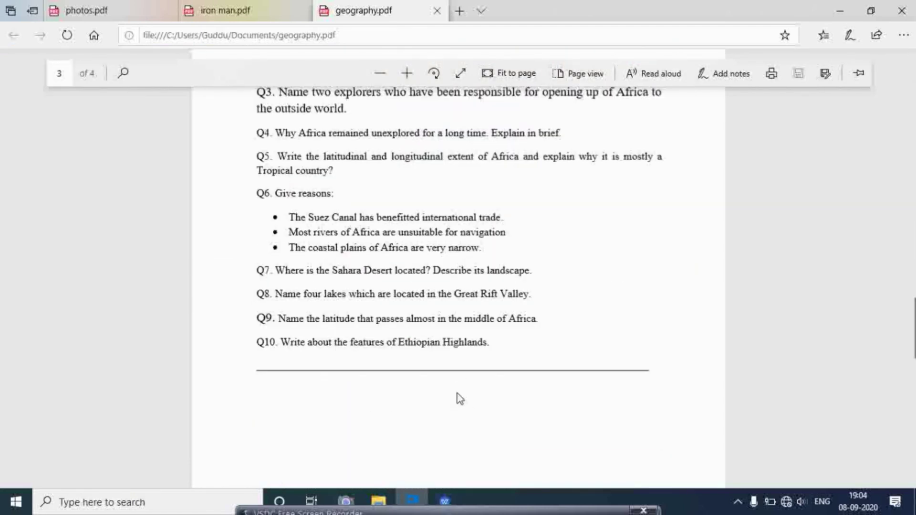
left_click(840, 11)
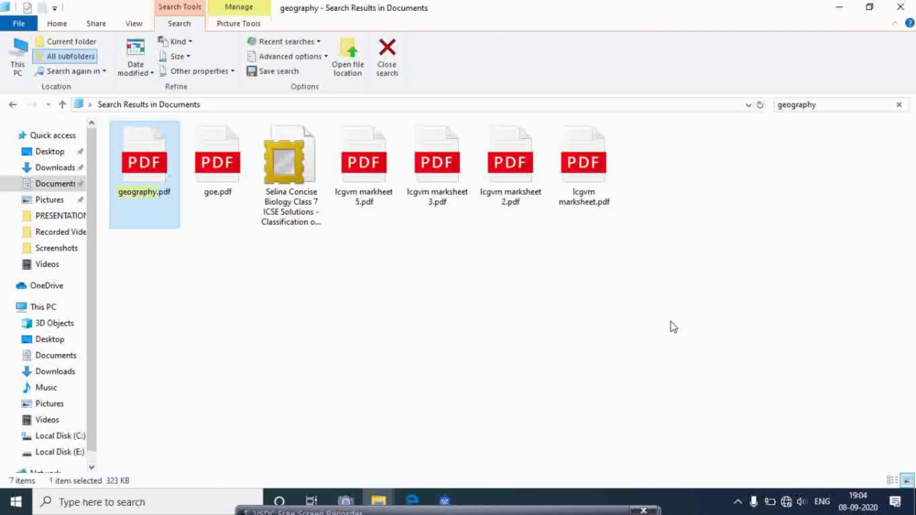
left_click(841, 7)
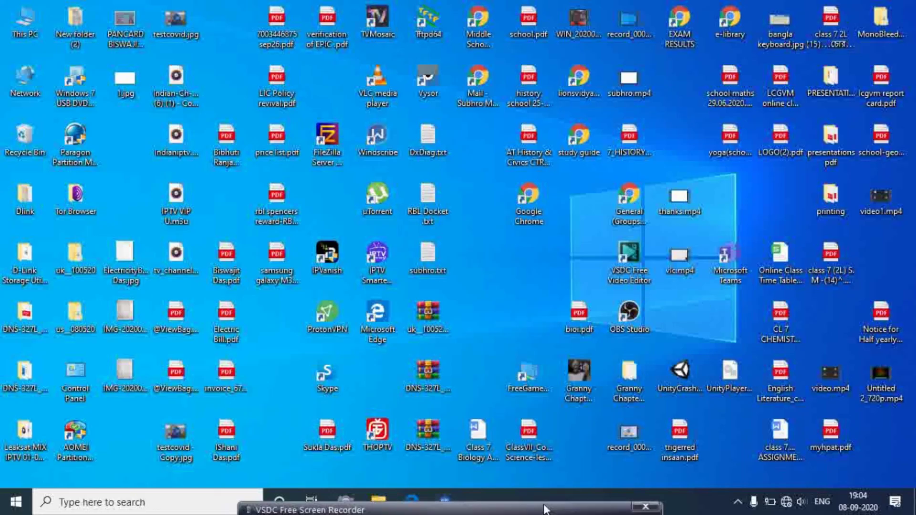
mouse_move(546, 512)
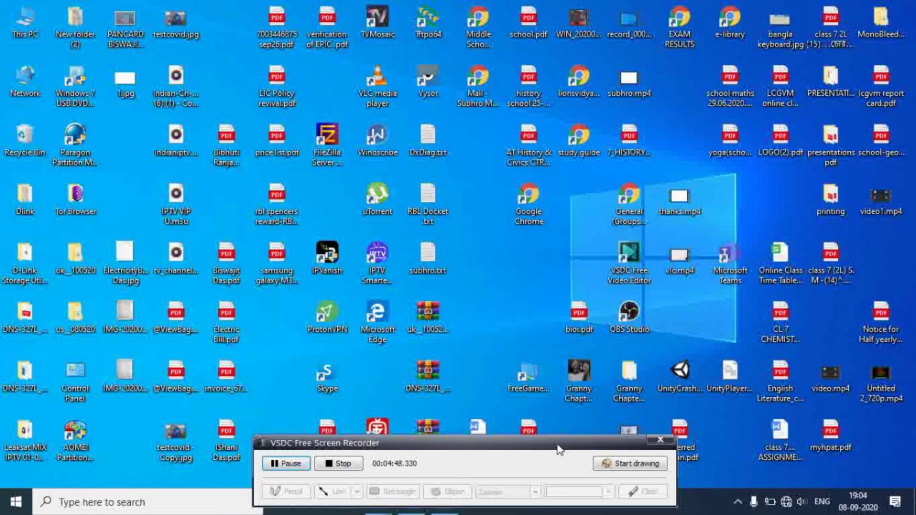